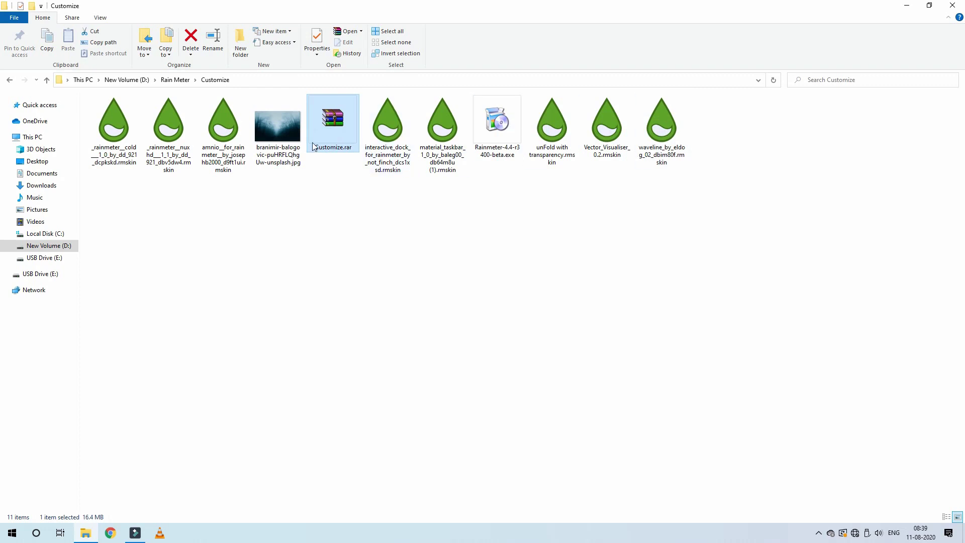
pyautogui.rightClick(476, 259)
pyautogui.click(503, 300)
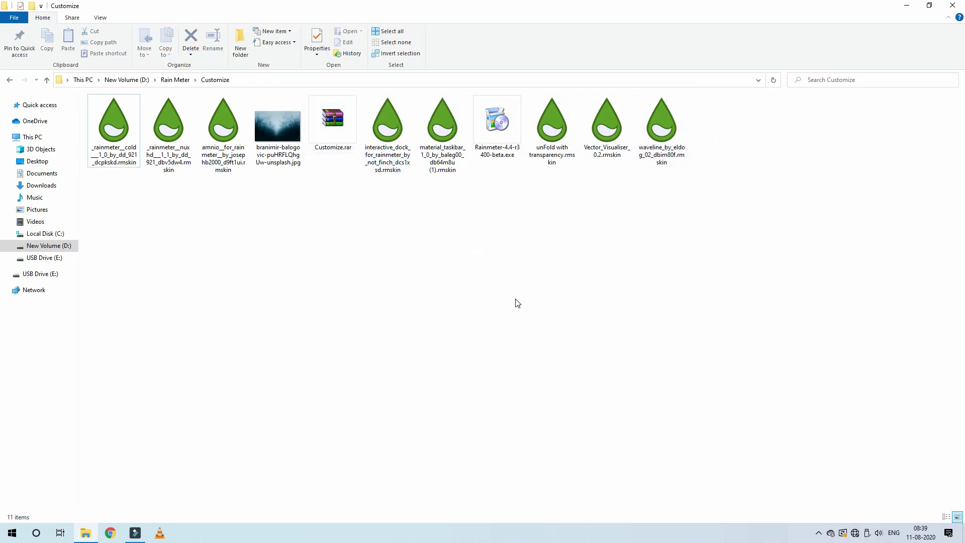
pyautogui.doubleClick(497, 143)
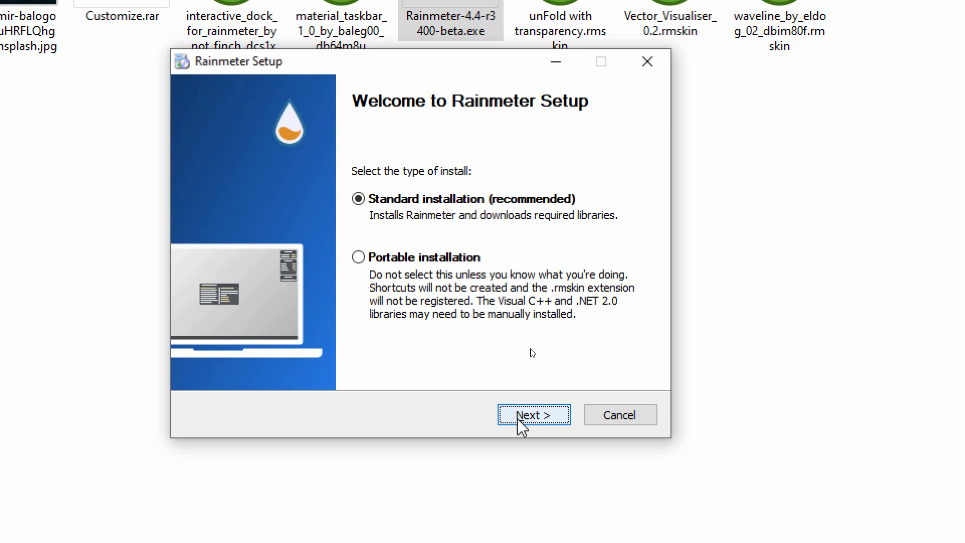
pyautogui.click(610, 420)
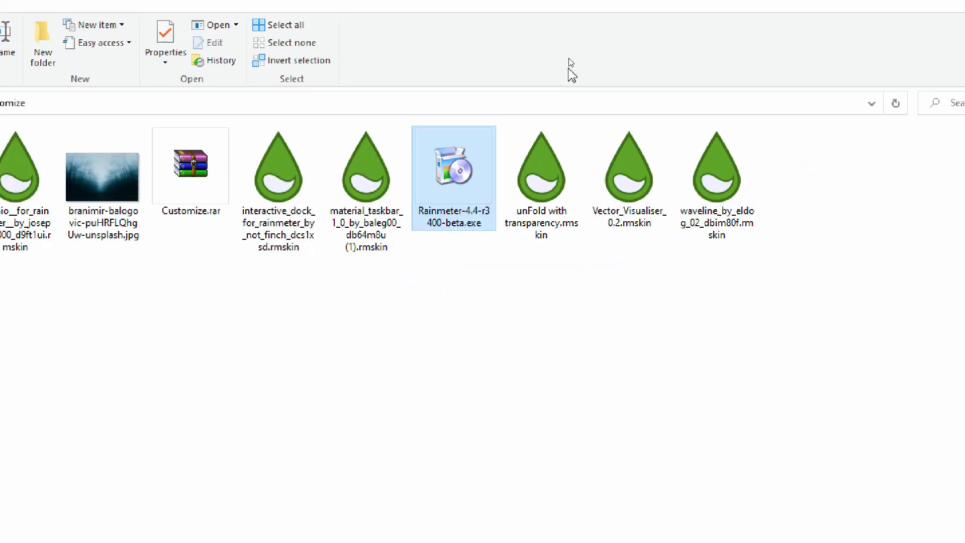
pyautogui.click(907, 5)
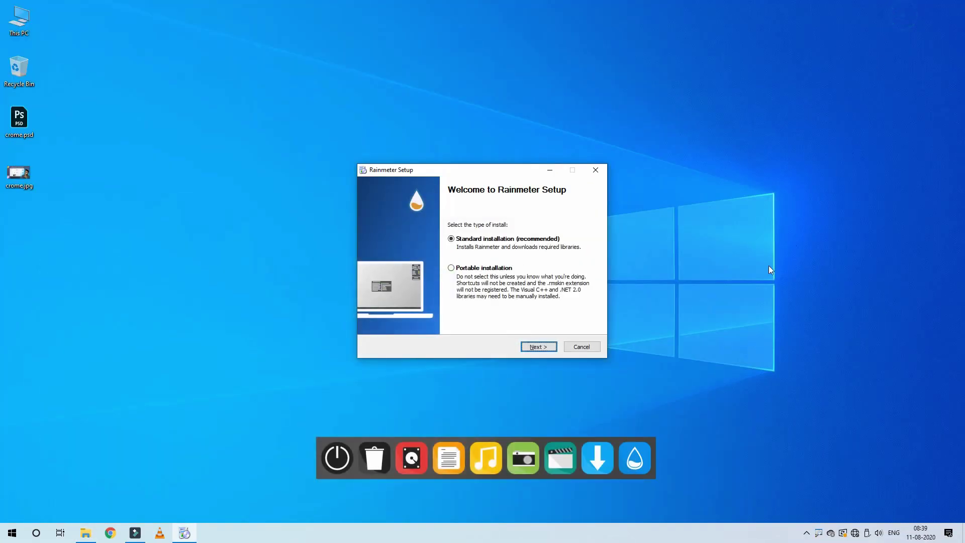
pyautogui.click(588, 346)
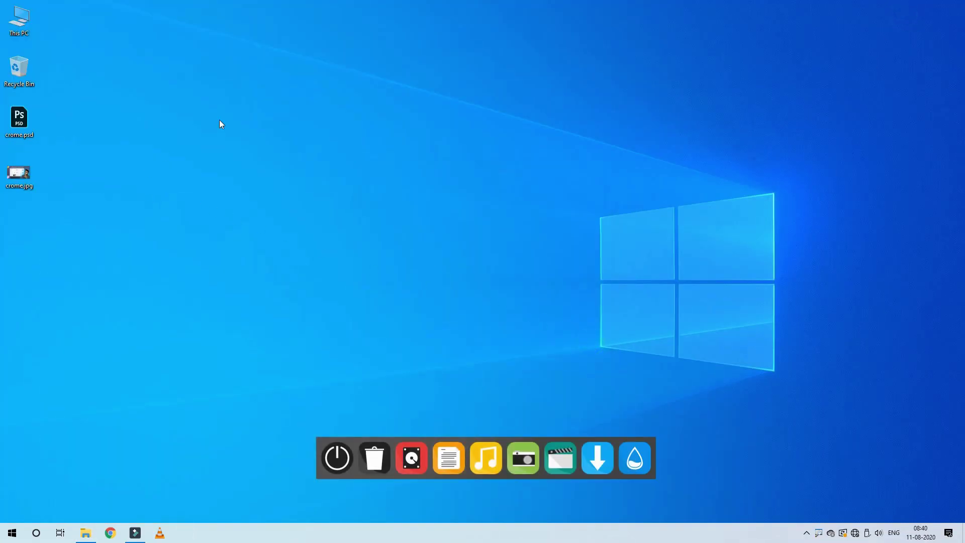
# Step: Hide all desktop icons
pyautogui.rightClick(342, 113)
pyautogui.moveTo(394, 124)
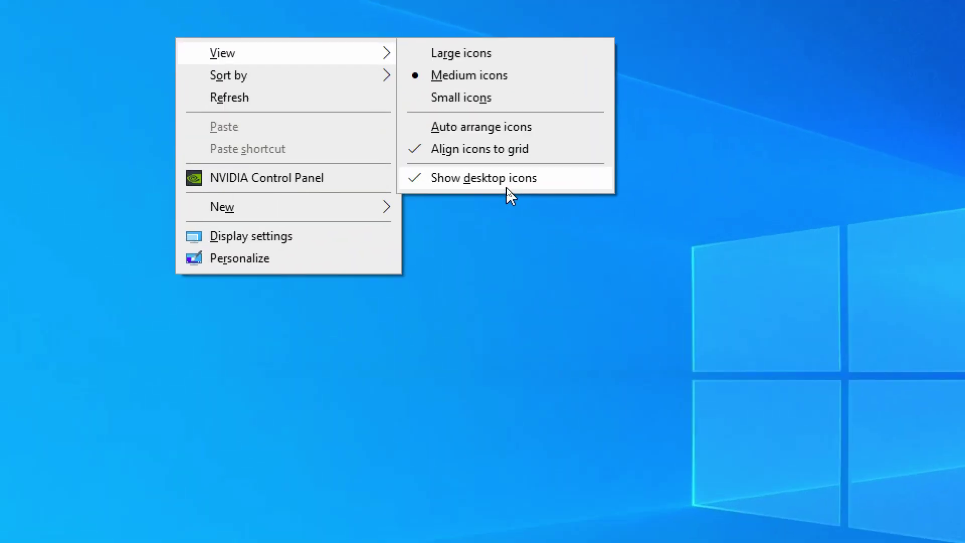
pyautogui.click(503, 187)
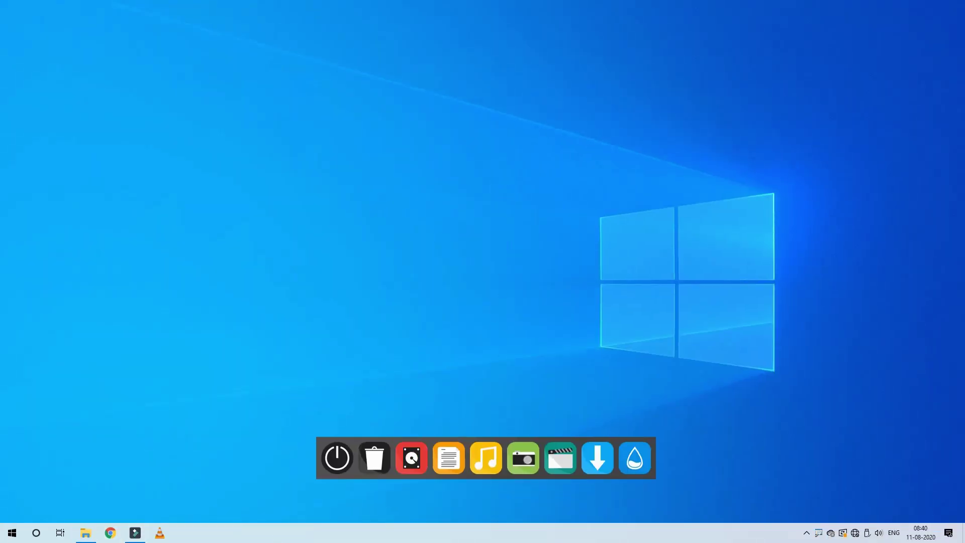
# Step: In the taskbar settings, turn on automatic hiding in tablet mode and Peek preview of the desktop
pyautogui.rightClick(352, 534)
pyautogui.click(387, 519)
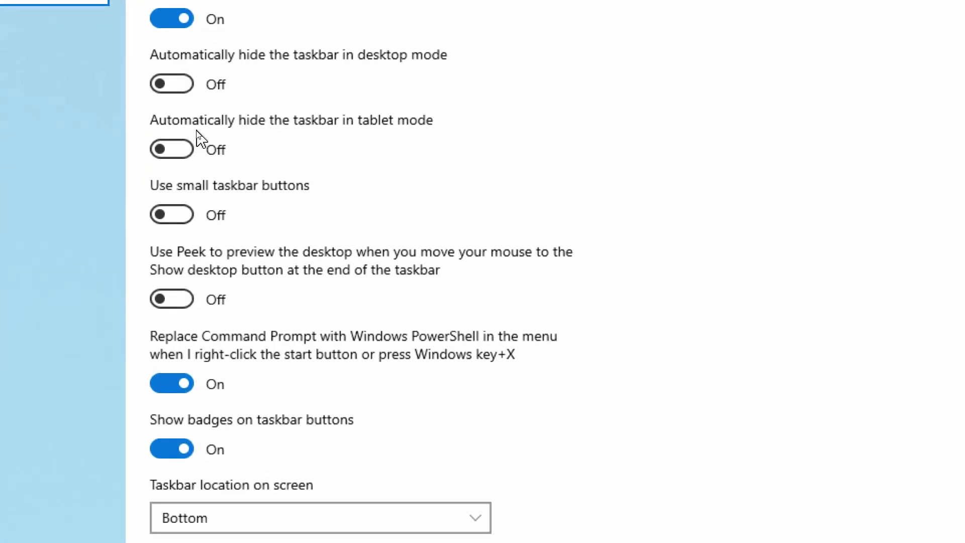
pyautogui.click(177, 150)
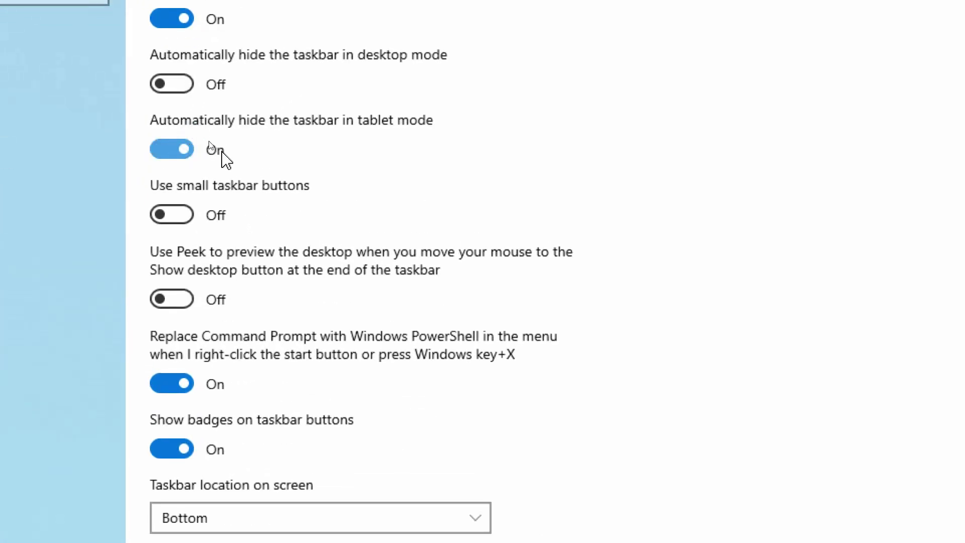
pyautogui.scroll(-3, 171, 176)
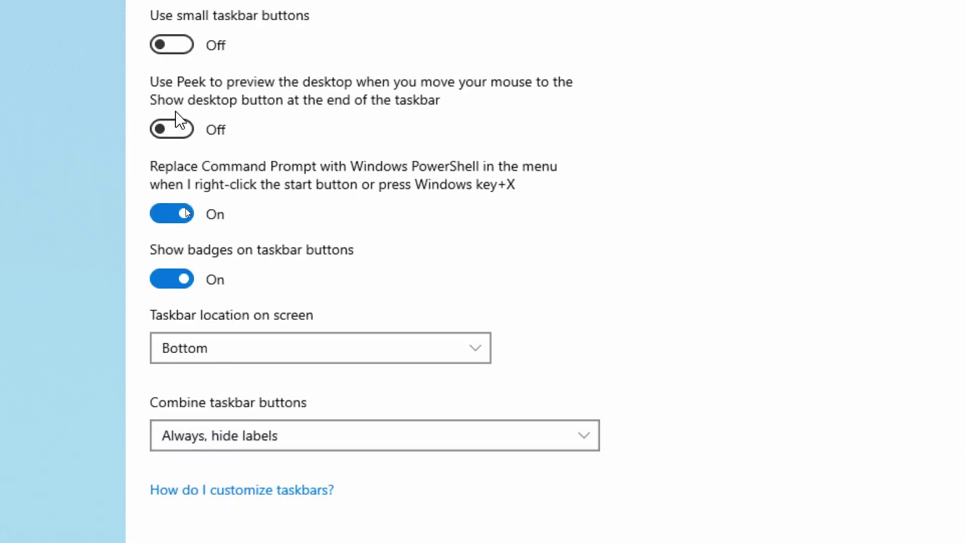
pyautogui.click(180, 128)
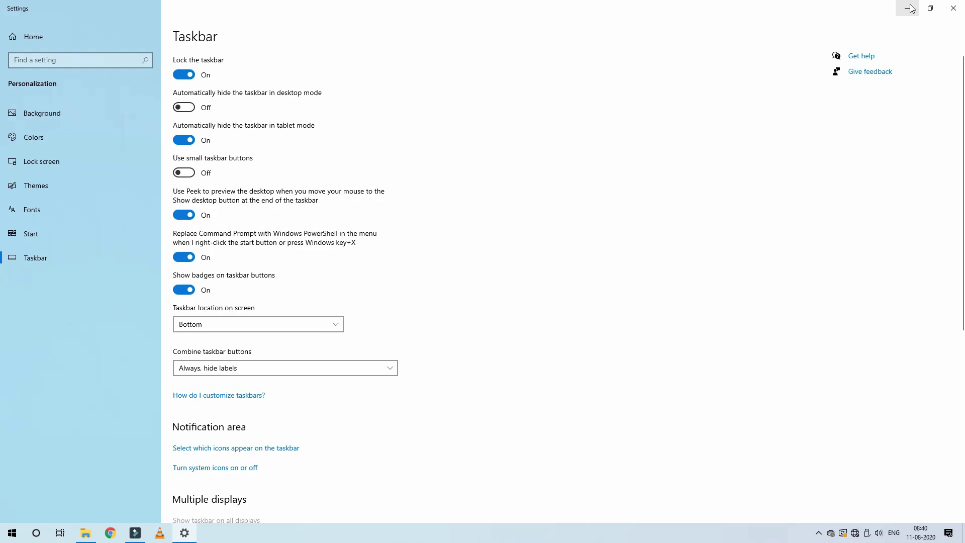
# Step: Turn on automatic hiding of the taskbar in desktop mode and close the Settings window
pyautogui.click(909, 8)
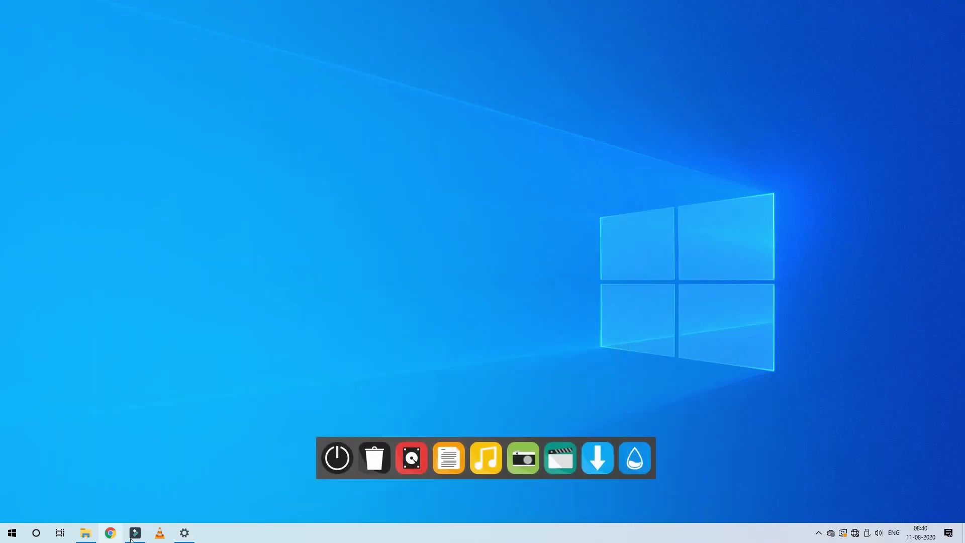
pyautogui.click(184, 533)
pyautogui.click(184, 108)
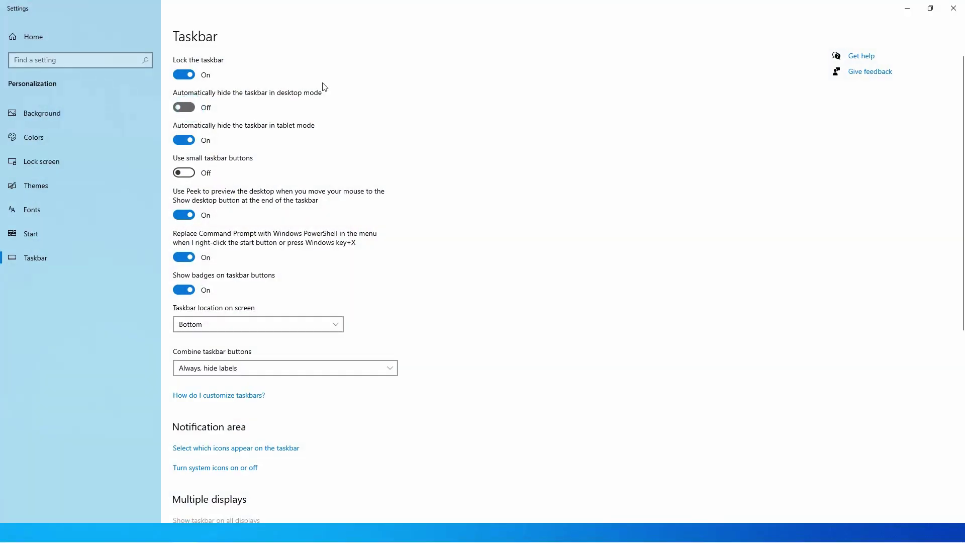
pyautogui.hotkey('alt', 'F4')
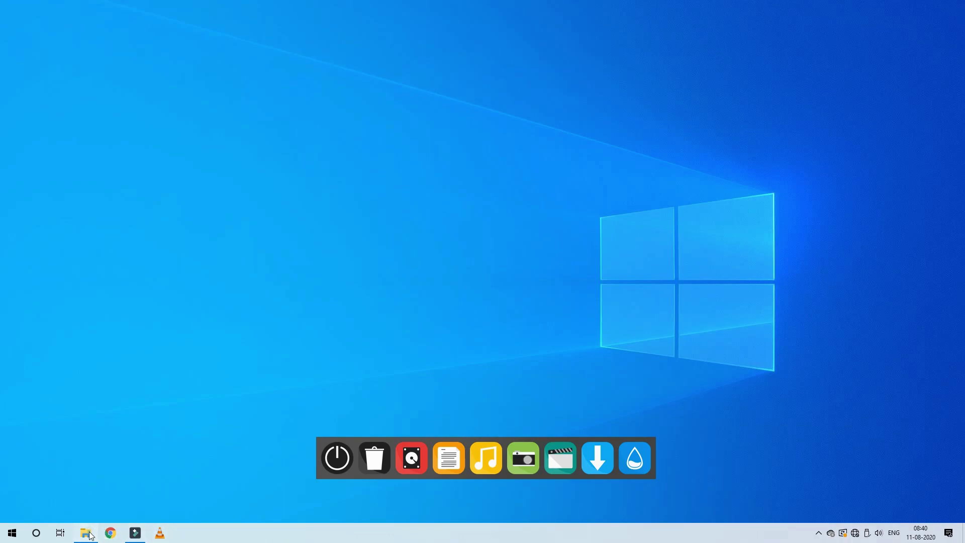
# Step: Install the Cold 1.0 Rainmeter skin from its .rmskin package in the Customize folder and close the folder window
pyautogui.click(86, 533)
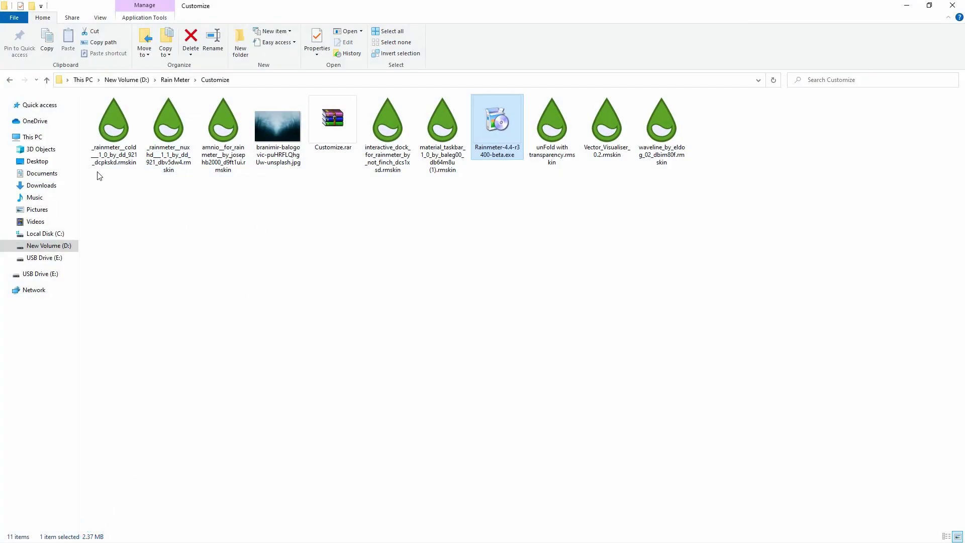
pyautogui.doubleClick(122, 132)
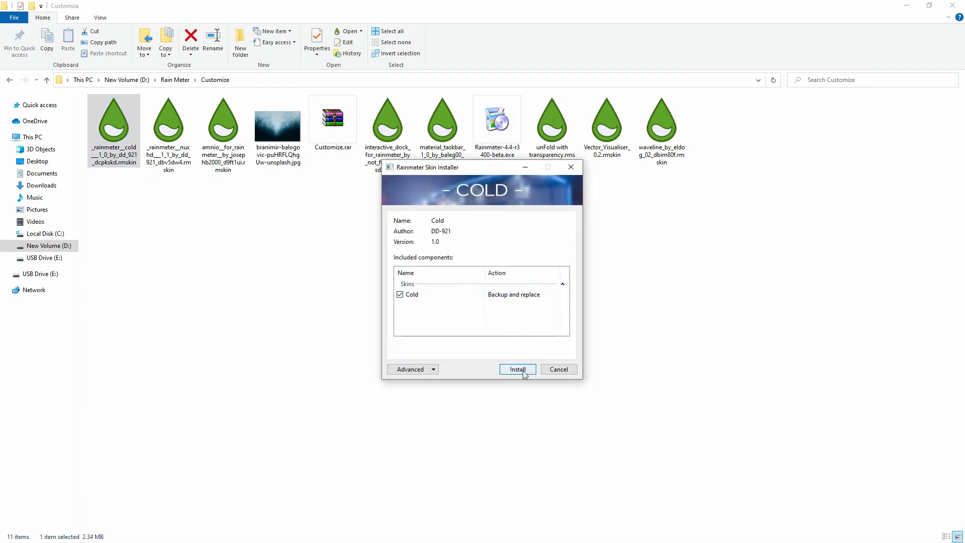
pyautogui.click(518, 370)
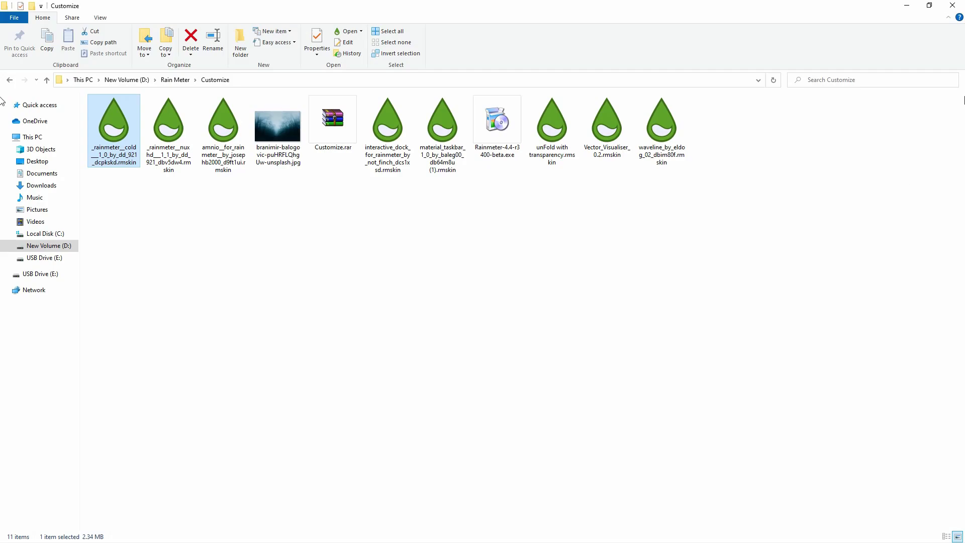
pyautogui.click(953, 5)
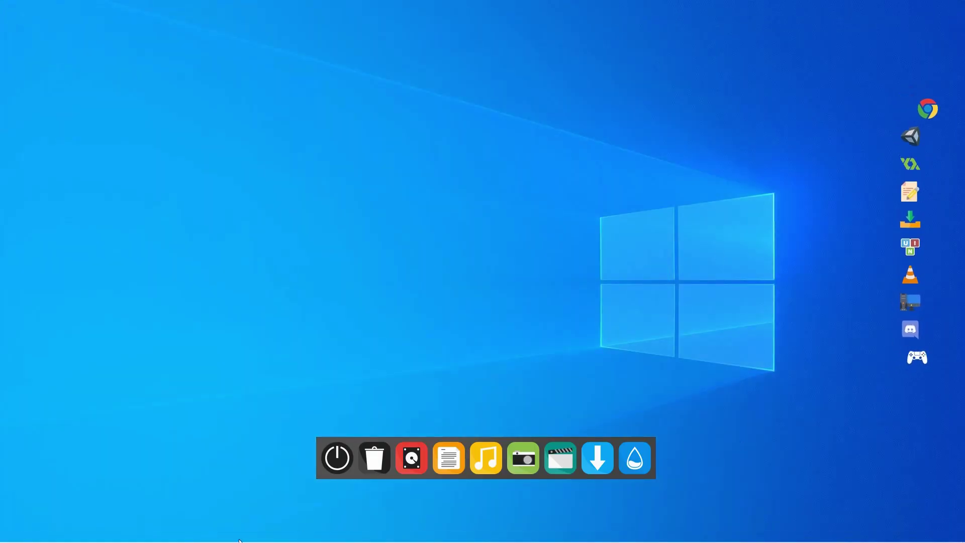
# Step: Set the foggy forest JPG from the Rain Meter Customize folder on drive D as the desktop background and minimize the folder window
pyautogui.moveTo(236, 541)
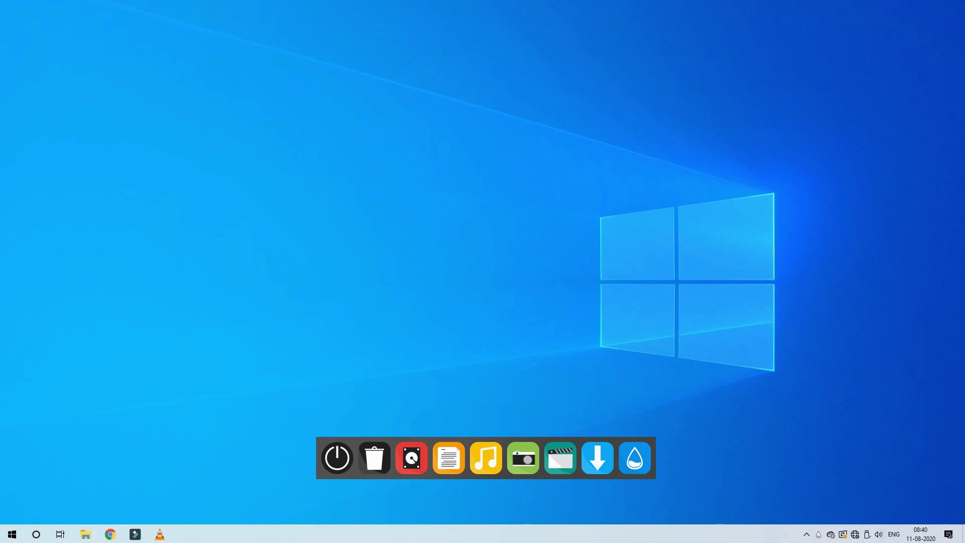
pyautogui.click(88, 535)
pyautogui.click(76, 257)
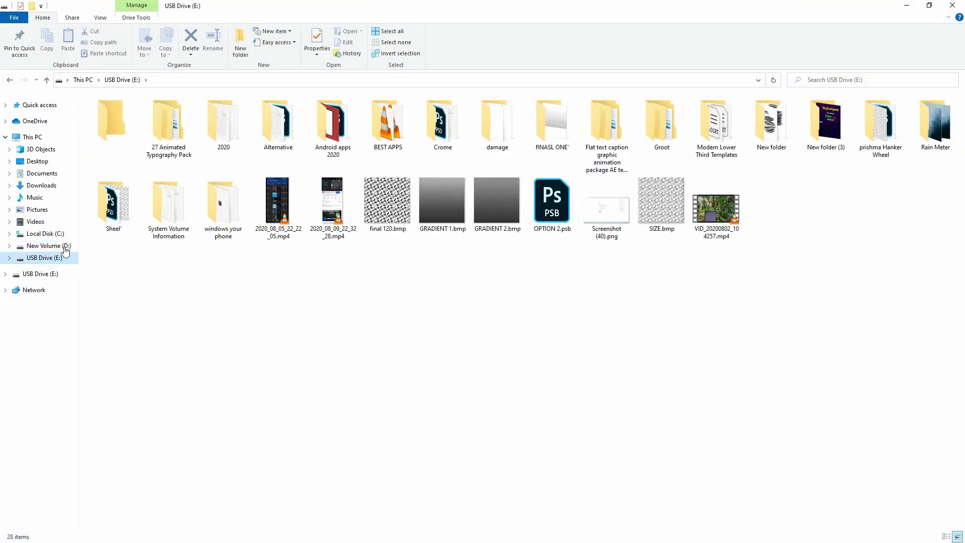
pyautogui.click(61, 246)
pyautogui.click(604, 128)
pyautogui.doubleClick(605, 130)
pyautogui.doubleClick(111, 123)
pyautogui.rightClick(280, 123)
pyautogui.click(907, 5)
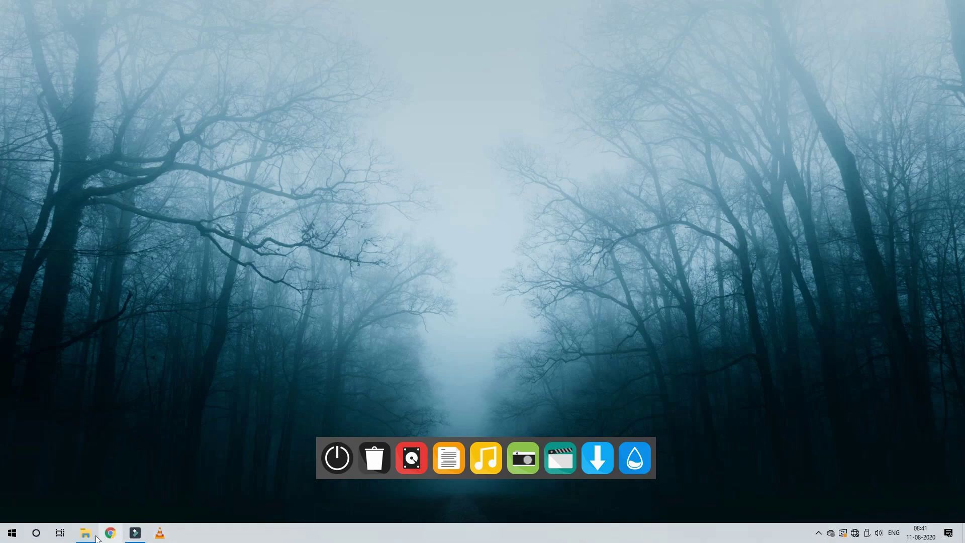
pyautogui.click(134, 532)
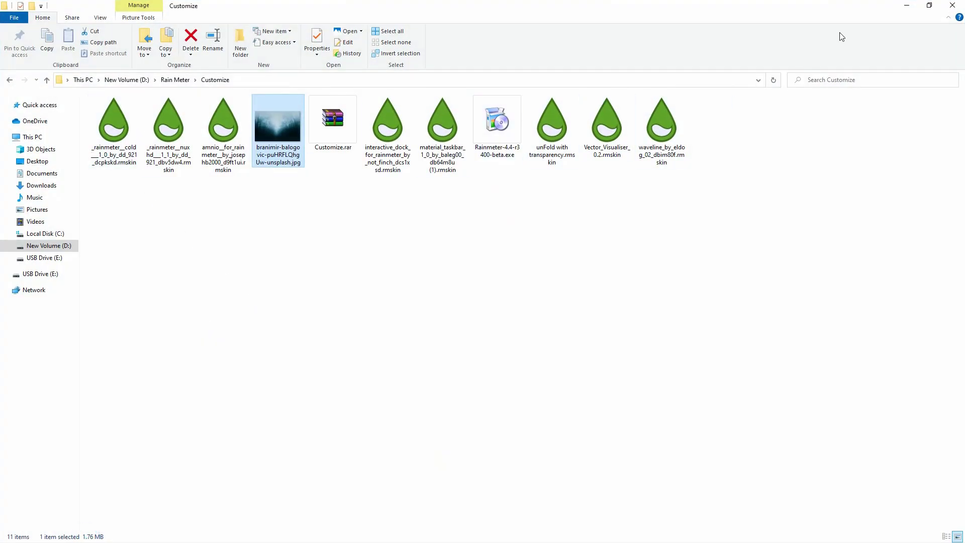
pyautogui.click(909, 5)
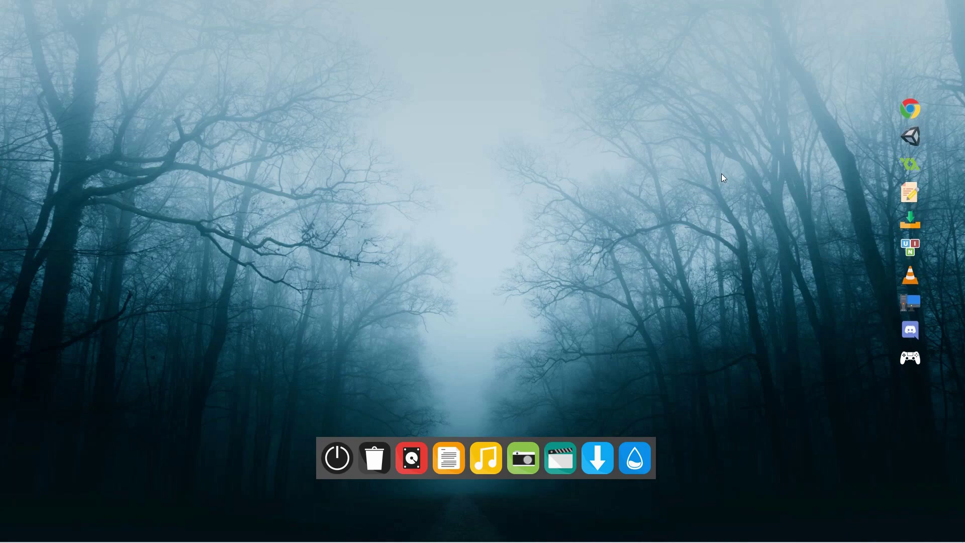
pyautogui.rightClick(417, 255)
pyautogui.press('Escape')
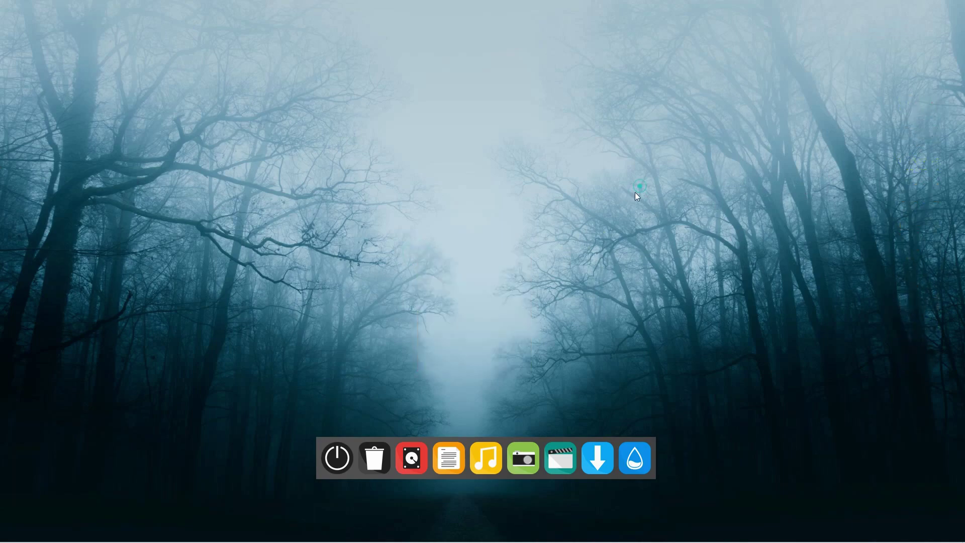
# Step: Open Manage Rainmeter, load Dock.ini from the A dock skin folder, and minimize the manager window
pyautogui.click(817, 535)
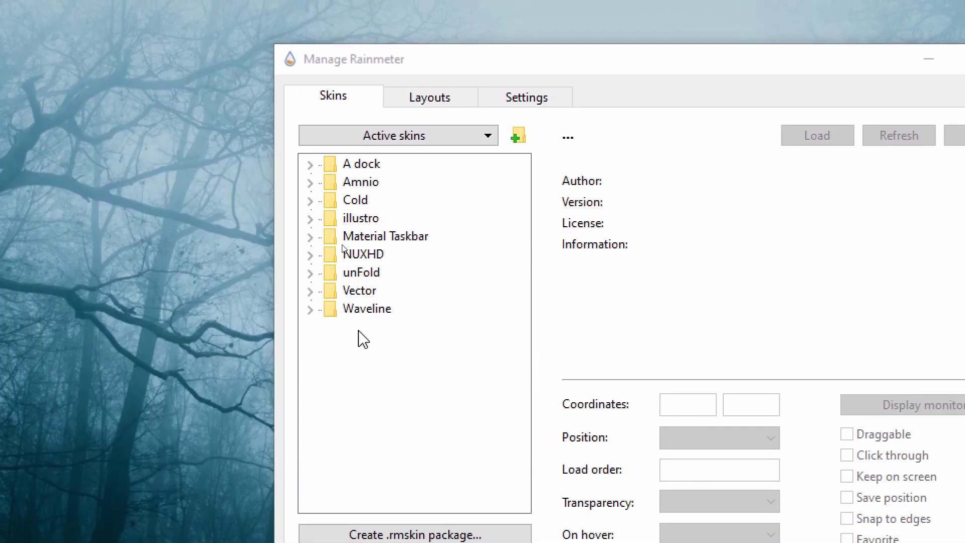
pyautogui.doubleClick(347, 165)
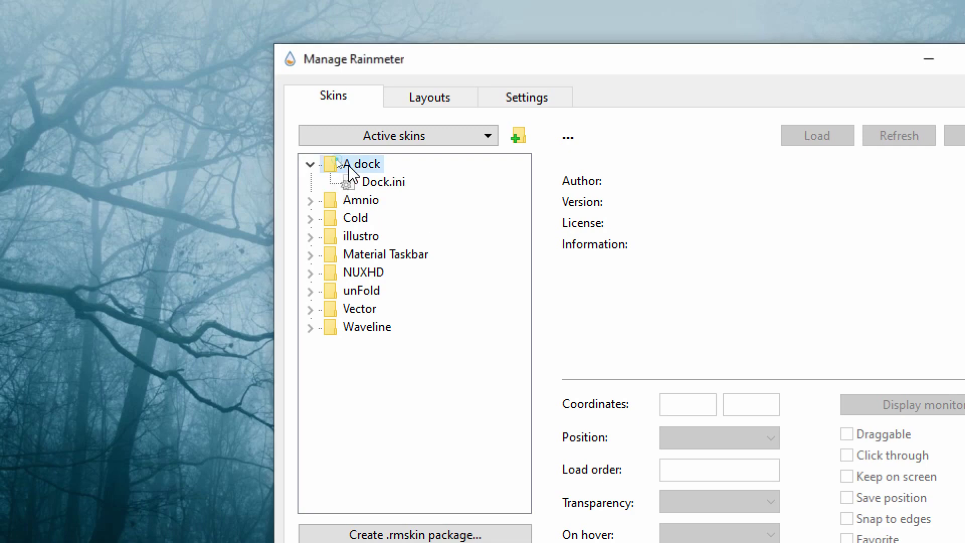
pyautogui.click(383, 185)
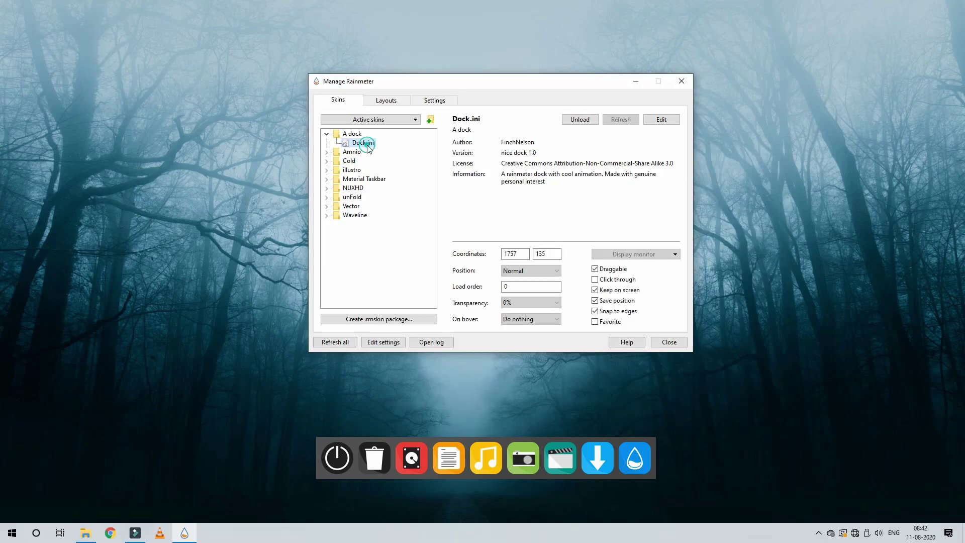
pyautogui.doubleClick(367, 144)
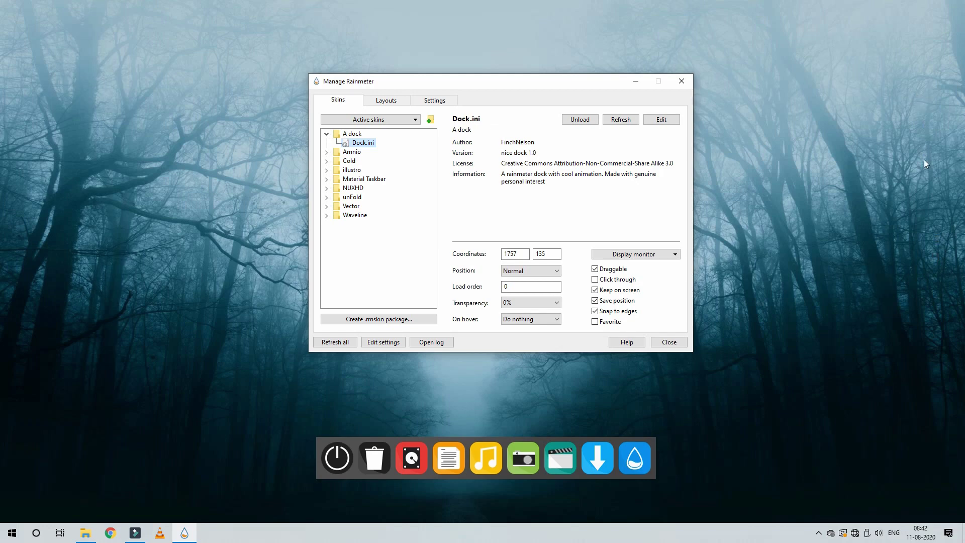
pyautogui.click(642, 87)
# Step: Test the vertical side dock by opening This PC from its computer icon, and minimize the opened window
pyautogui.moveTo(909, 194)
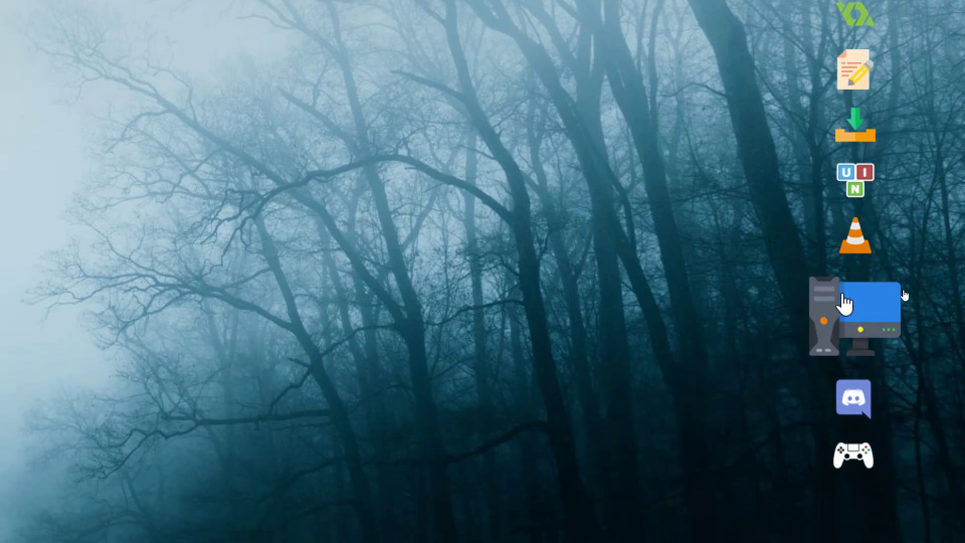
pyautogui.click(848, 310)
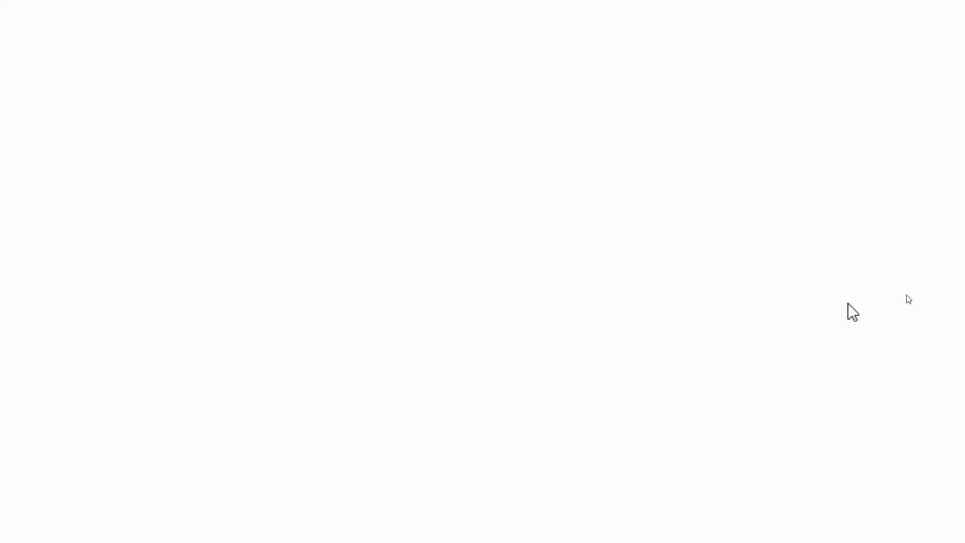
pyautogui.click(960, 5)
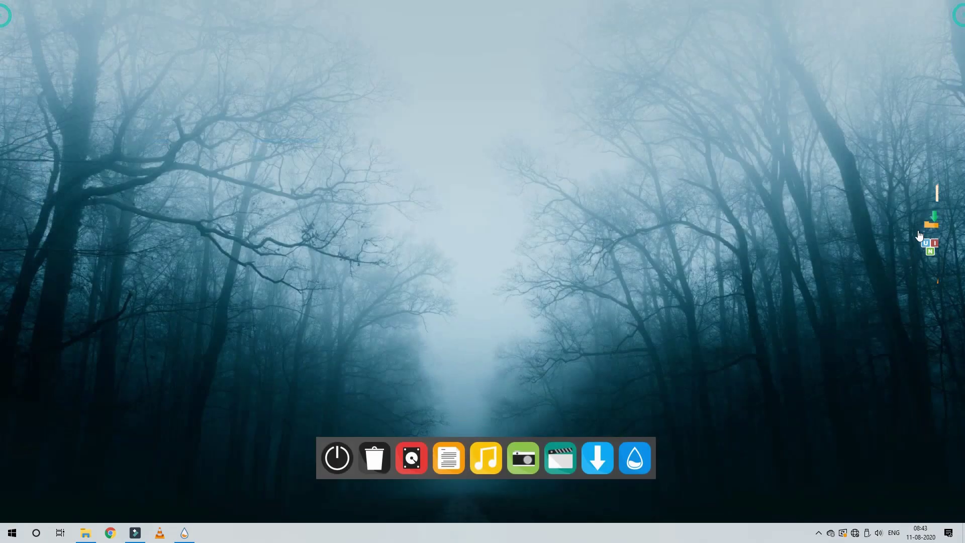
pyautogui.click(915, 303)
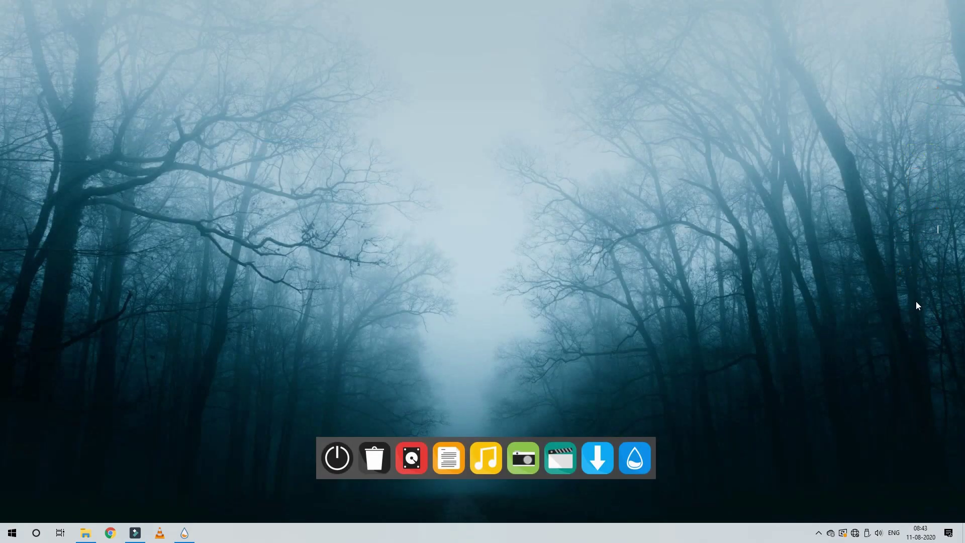
pyautogui.moveTo(938, 253)
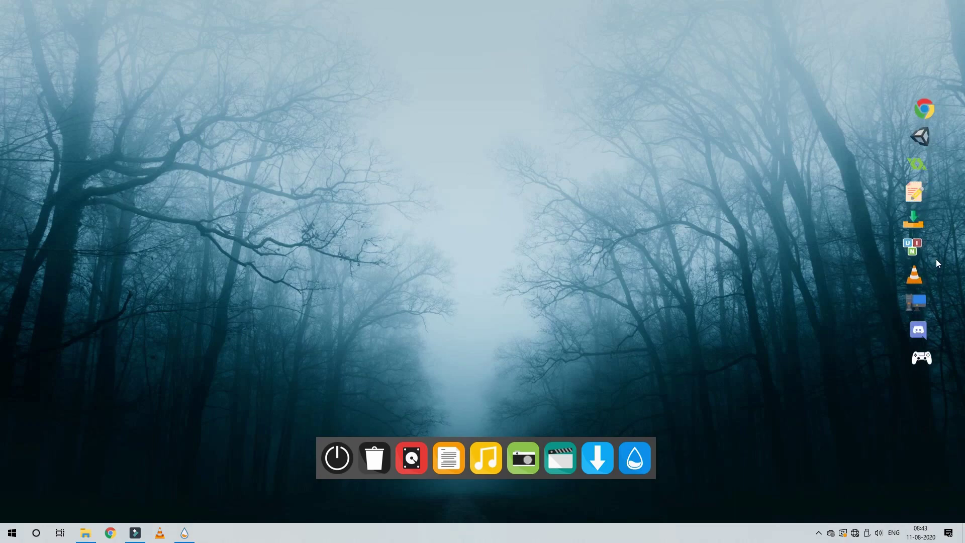
pyautogui.click(922, 303)
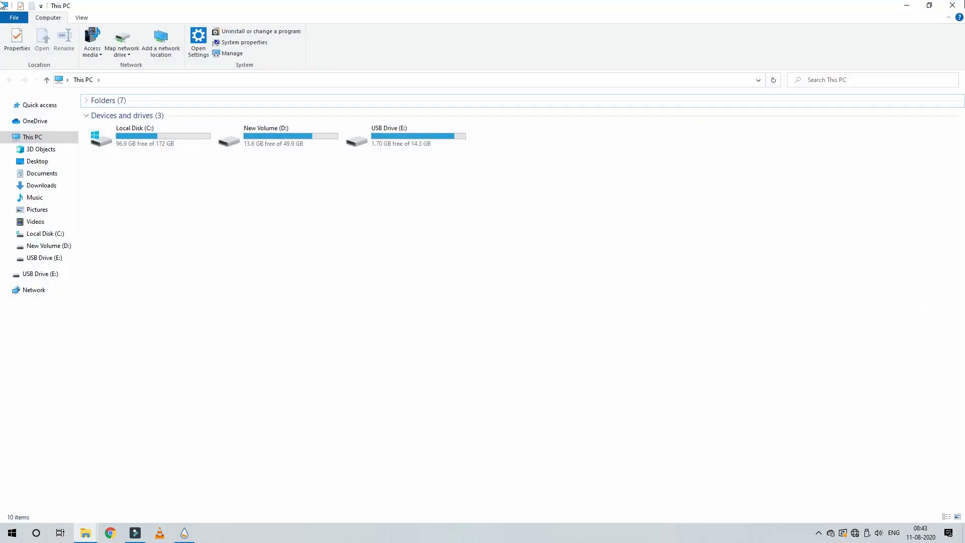
pyautogui.click(907, 5)
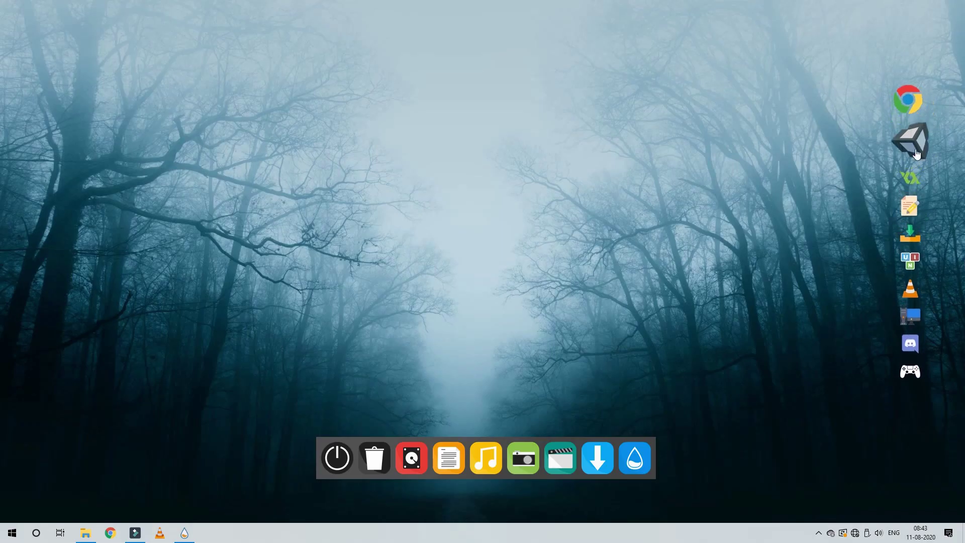
# Step: Reopen Manage Rainmeter and load Taskbar.ini from the Taskbar folder of the Amnio skin
pyautogui.click(184, 533)
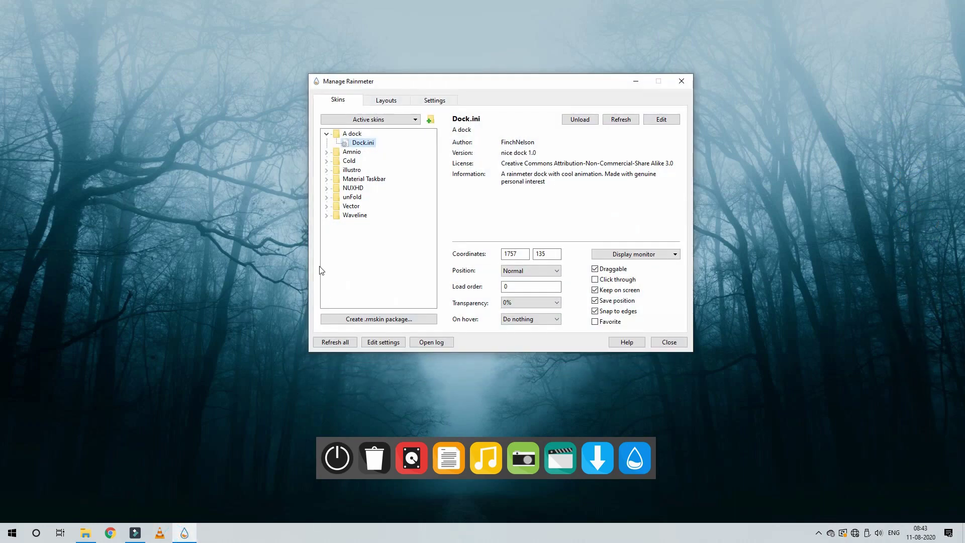
pyautogui.doubleClick(335, 153)
pyautogui.click(336, 224)
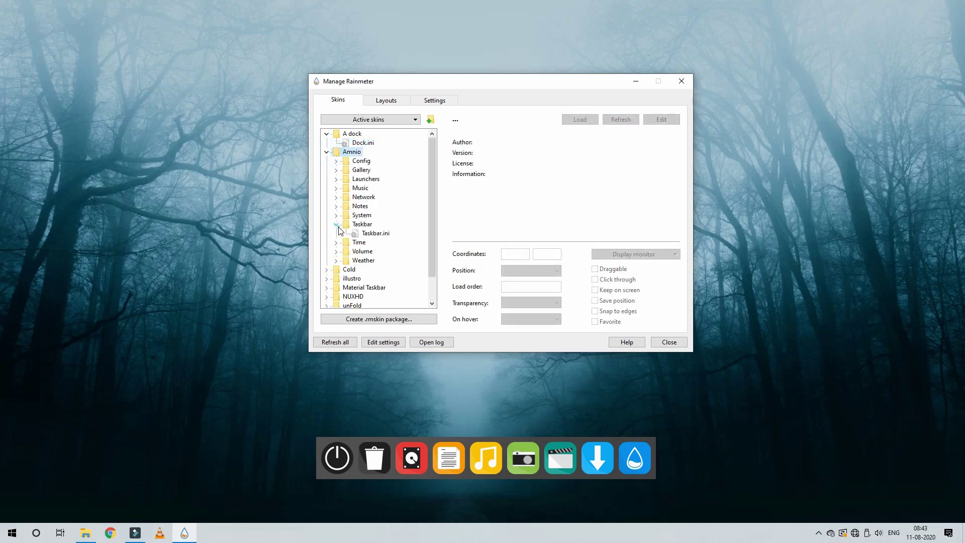
pyautogui.doubleClick(379, 235)
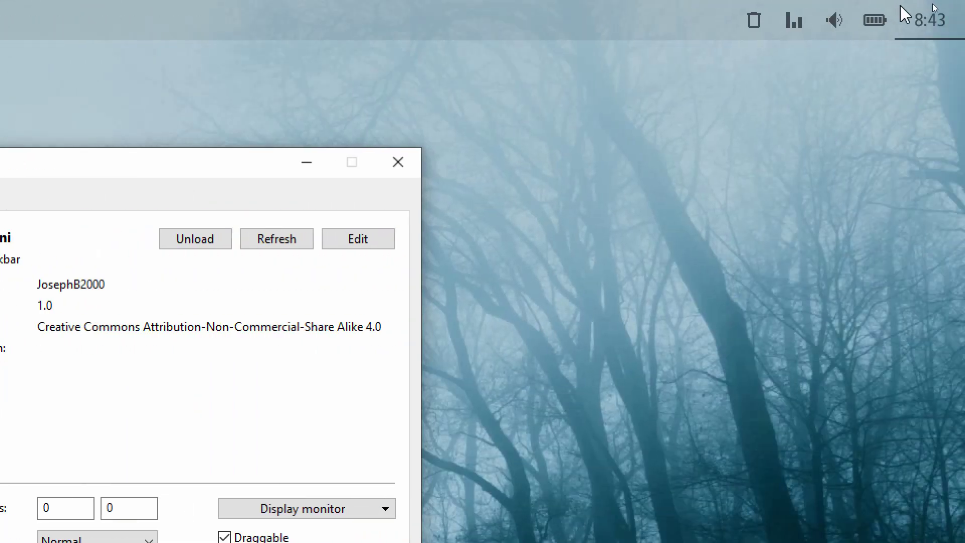
# Step: Try out the new Amnio taskbar's status icons and open its volume slider
pyautogui.click(810, 18)
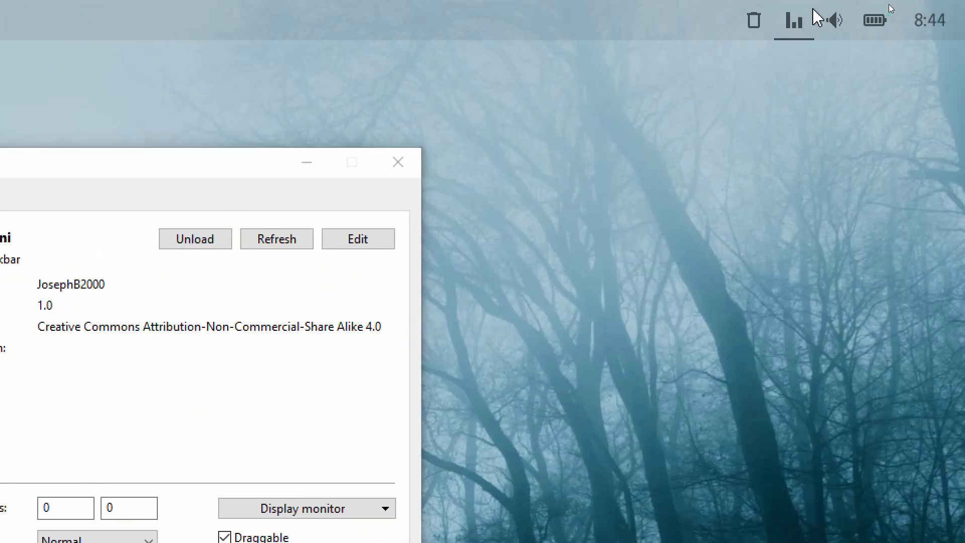
pyautogui.click(836, 20)
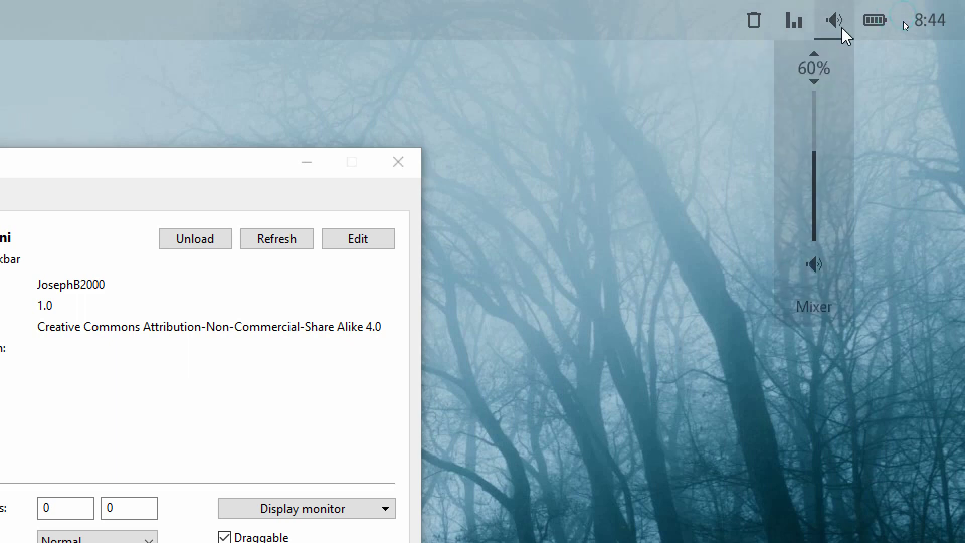
pyautogui.moveTo(817, 93)
pyautogui.mouseDown()
pyautogui.moveTo(821, 129)
pyautogui.moveTo(815, 95)
pyautogui.mouseUp()
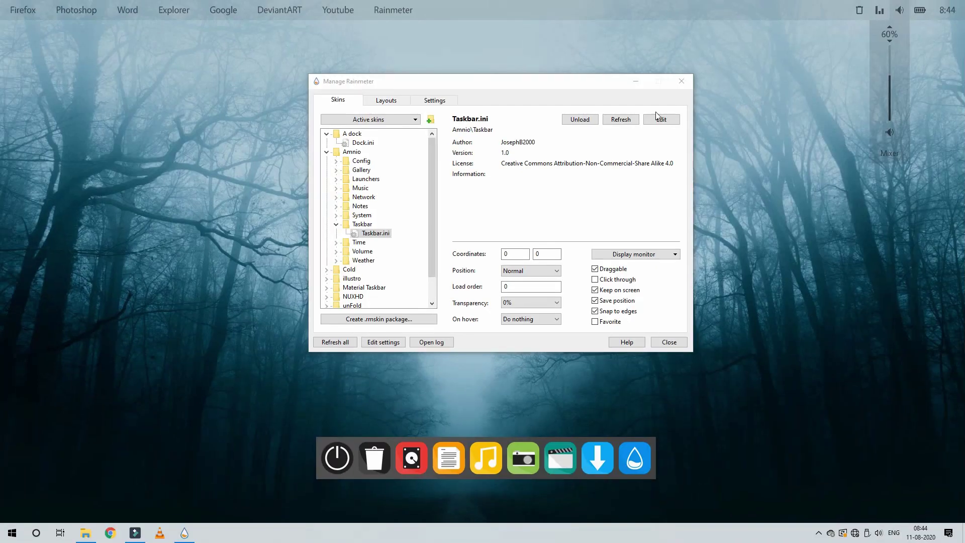
# Step: Load AnalogueClock.ini, Date.ini and DigitalClock.ini from the Time folder of the Amnio skin
pyautogui.click(337, 243)
pyautogui.doubleClick(379, 251)
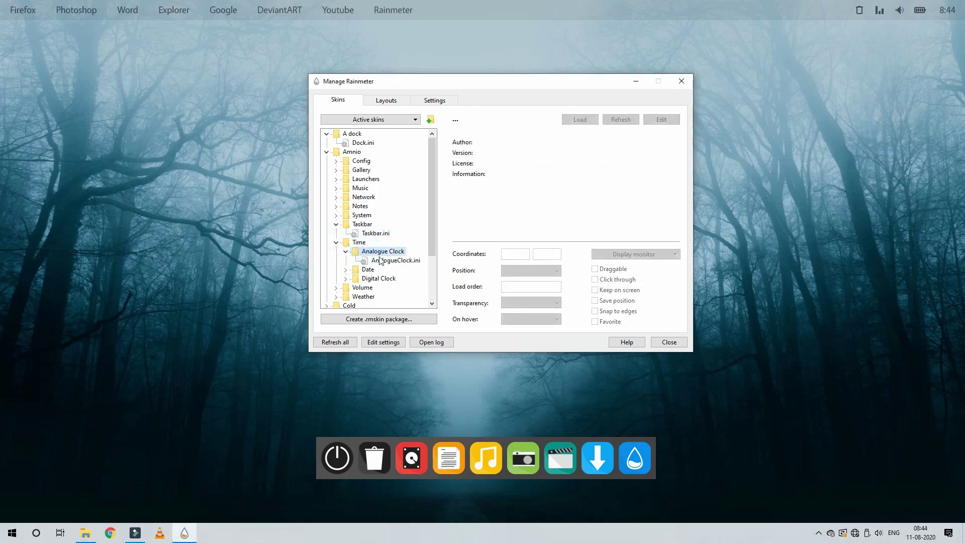
pyautogui.doubleClick(390, 262)
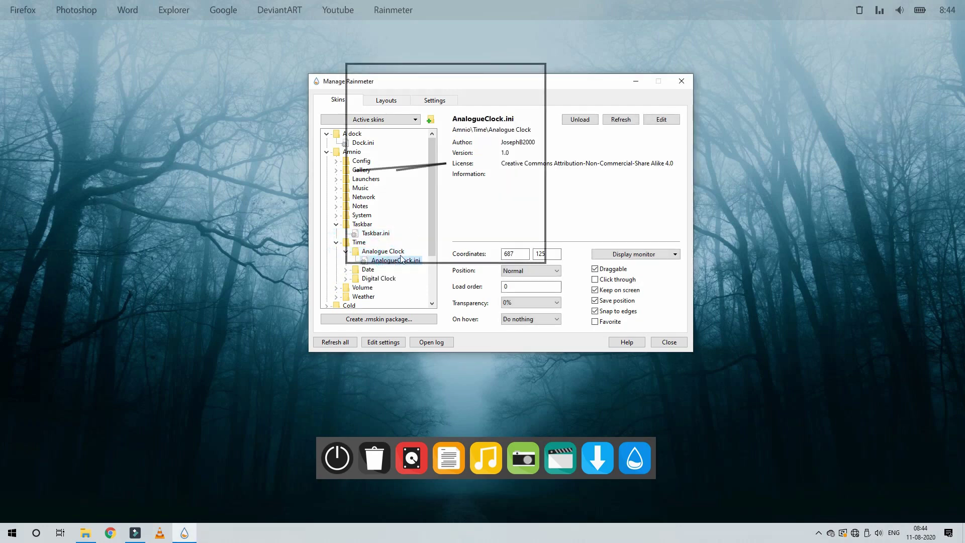
pyautogui.doubleClick(368, 270)
pyautogui.doubleClick(381, 278)
pyautogui.click(345, 288)
pyautogui.doubleClick(391, 297)
# Step: Move the manager window aside and align the analogue clock, digital clock at 700, 540, date and horizontal icon dock in one central column
pyautogui.moveTo(580, 87); pyautogui.dragTo(942, 208)
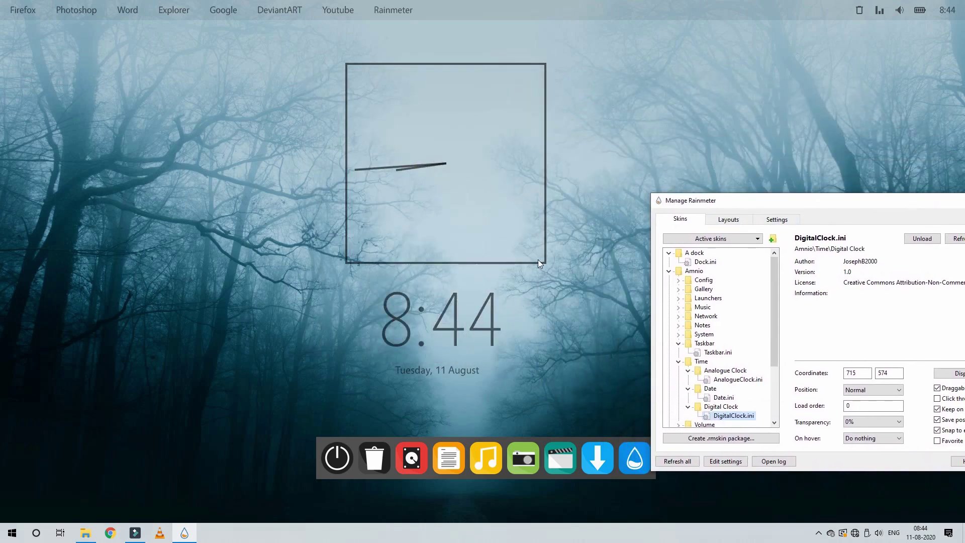
pyautogui.moveTo(542, 260); pyautogui.dragTo(531, 246)
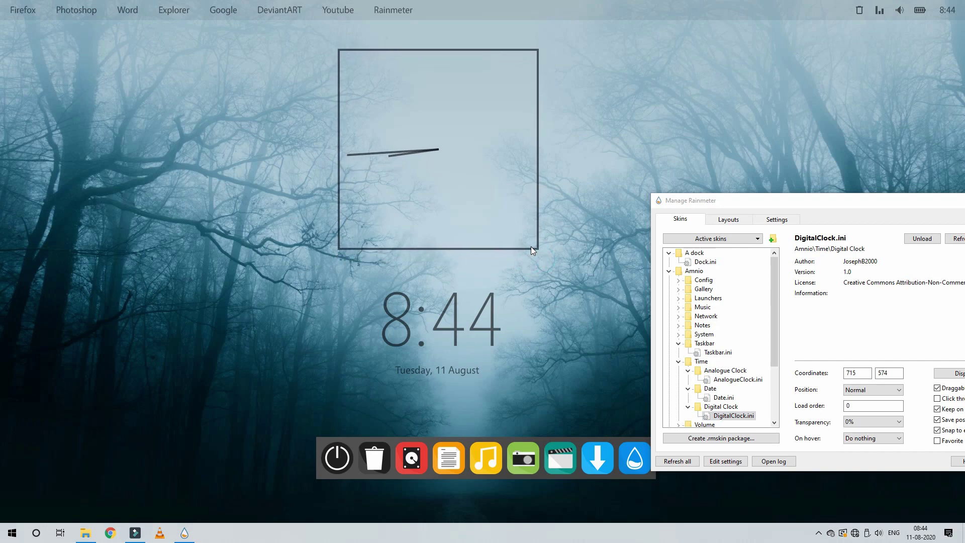
pyautogui.moveTo(491, 315); pyautogui.dragTo(484, 300)
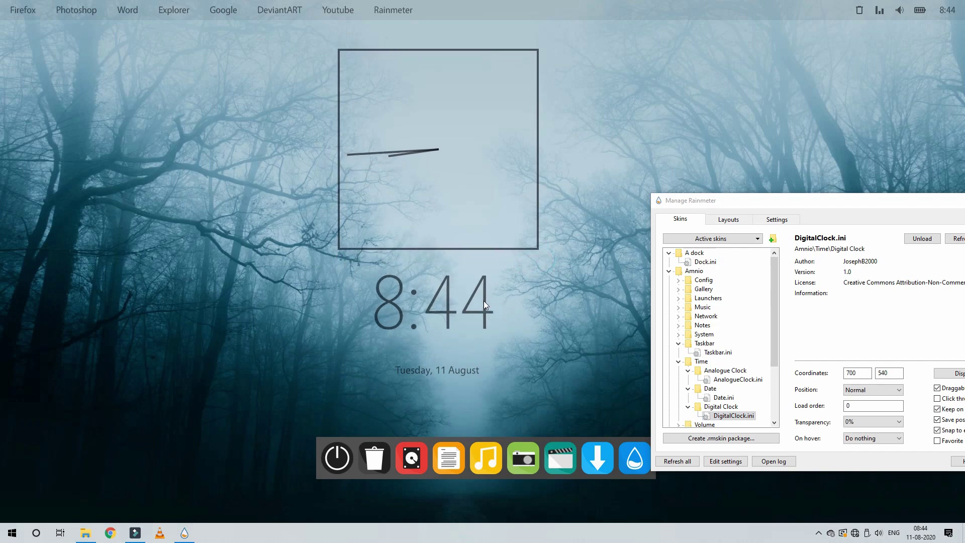
pyautogui.moveTo(468, 365); pyautogui.dragTo(457, 348)
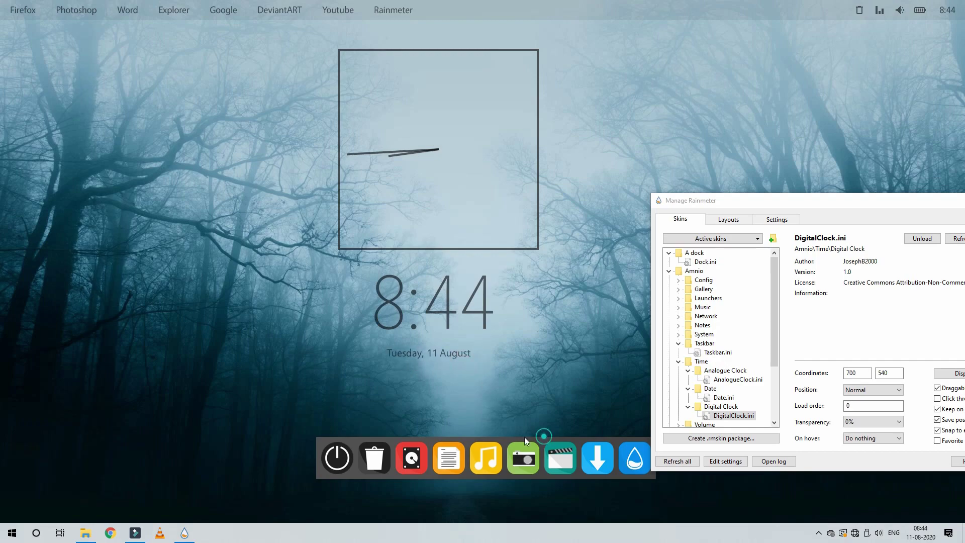
pyautogui.moveTo(546, 439); pyautogui.dragTo(503, 446)
# Step: Collapse the Amnio folder, load Clock.ini from the Cold skin and place the slanted clock at coordinates 1146, 231
pyautogui.moveTo(809, 205); pyautogui.dragTo(73, 526)
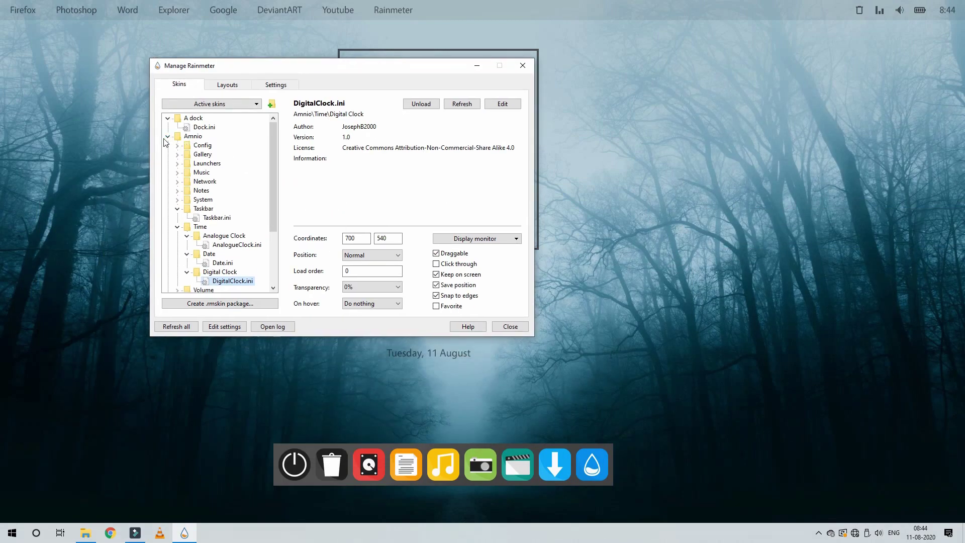
pyautogui.click(168, 136)
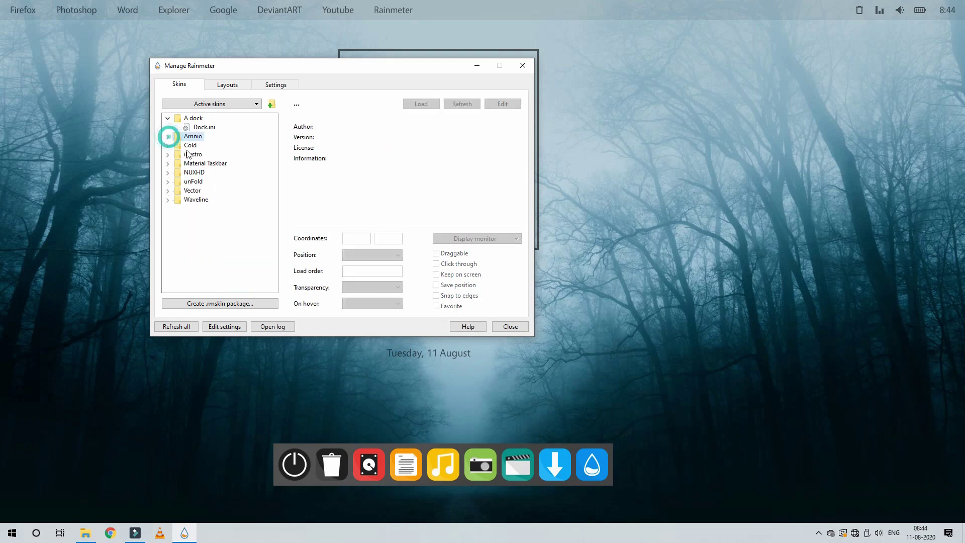
pyautogui.click(168, 146)
pyautogui.click(168, 146)
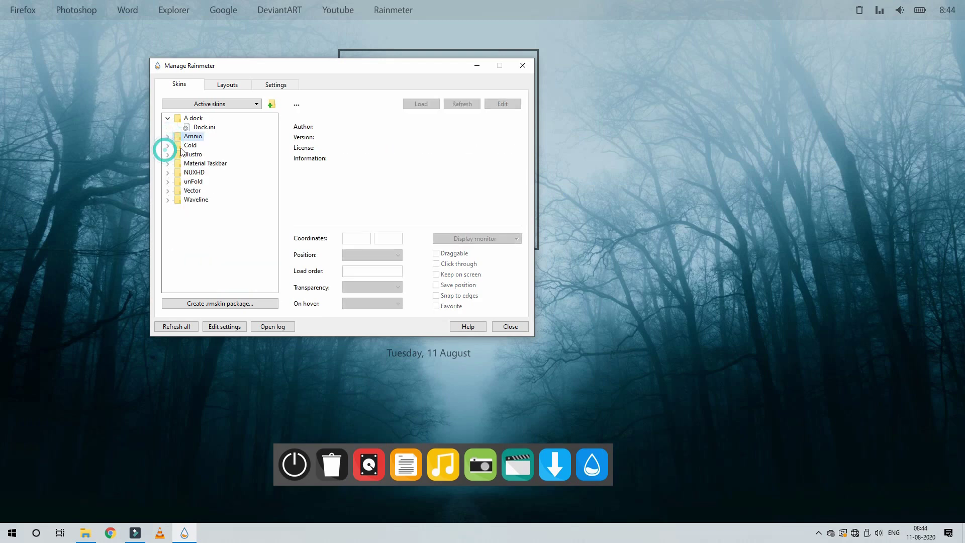
pyautogui.click(168, 146)
pyautogui.doubleClick(201, 154)
pyautogui.doubleClick(213, 164)
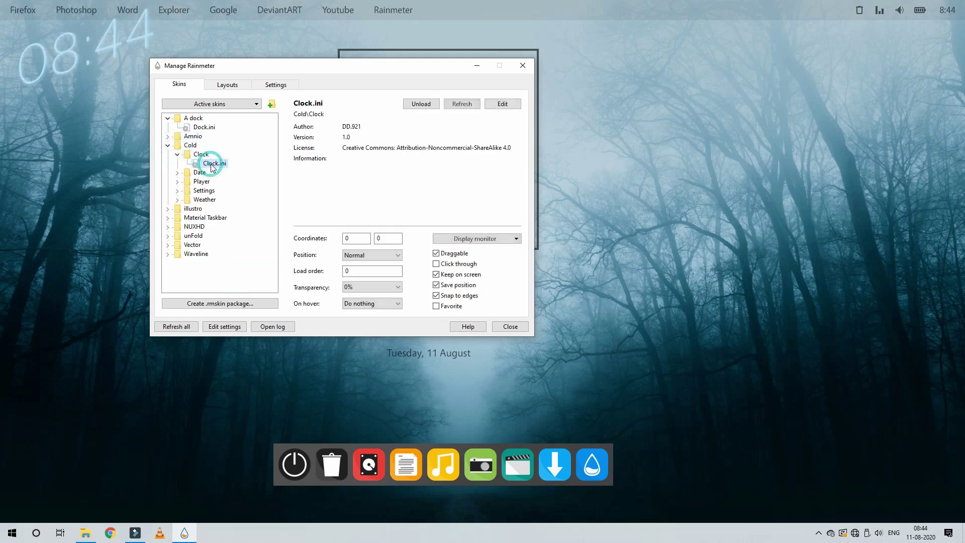
pyautogui.moveTo(123, 41); pyautogui.dragTo(698, 151)
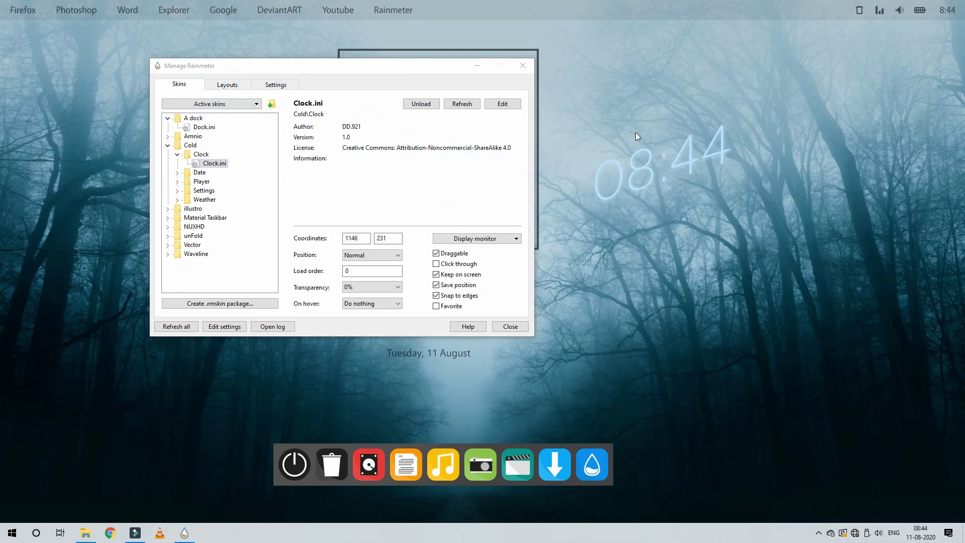
# Step: Try the slanted Cold clock at other places on the desktop and unload the skin
pyautogui.click(461, 66)
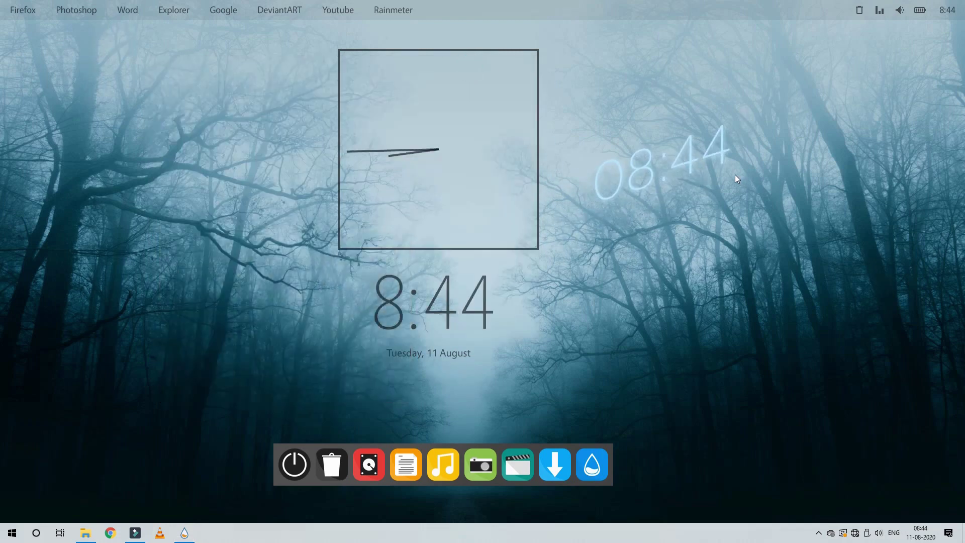
pyautogui.moveTo(706, 160); pyautogui.dragTo(849, 403)
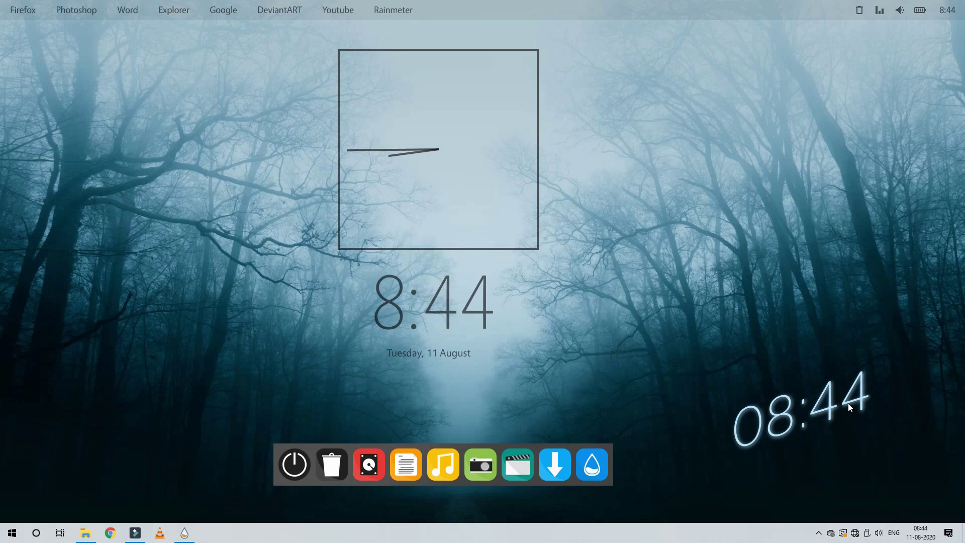
pyautogui.moveTo(848, 404); pyautogui.dragTo(846, 403)
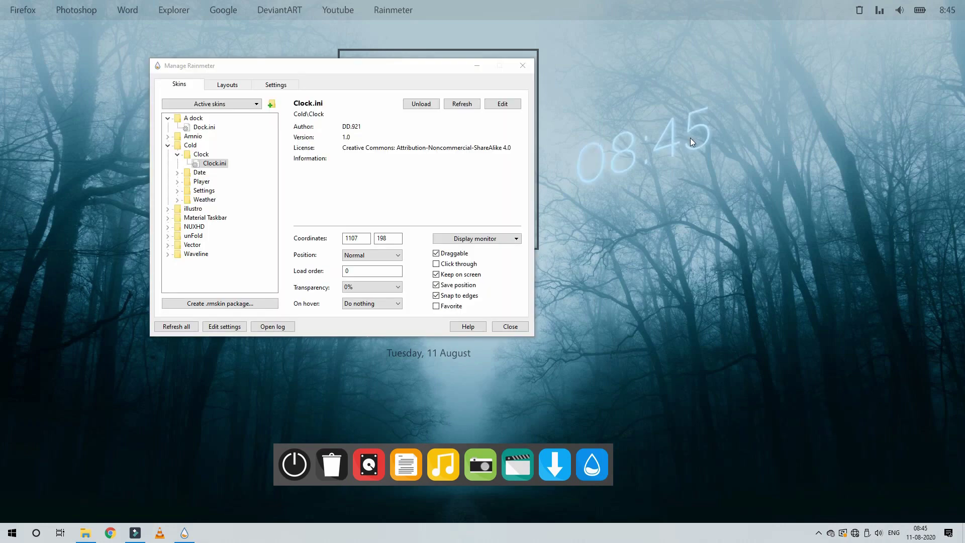
pyautogui.rightClick(689, 128)
pyautogui.click(714, 240)
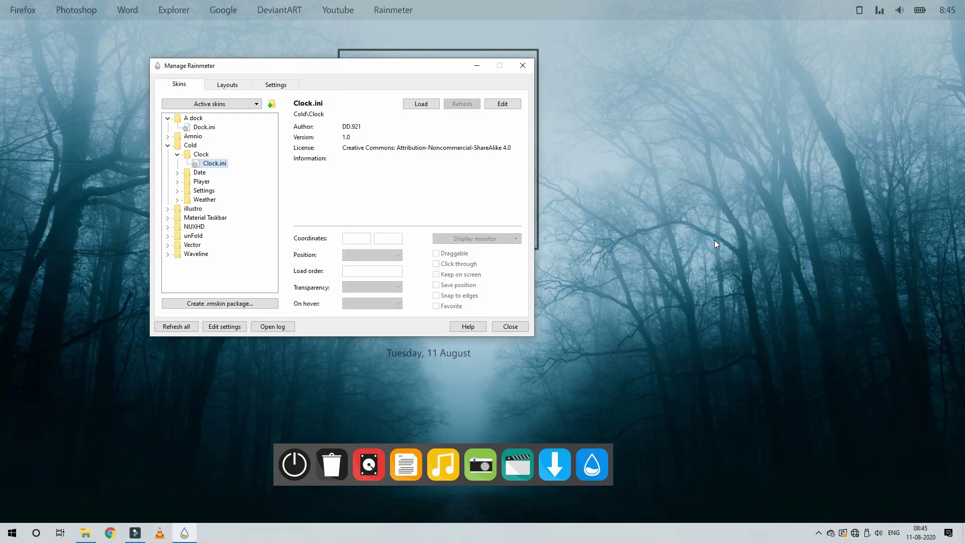
# Step: Load Cold's Date.ini, reload its Clock.ini and place the clock just above the slanted date at coordinates 1232, 345
pyautogui.click(177, 173)
pyautogui.click(211, 182)
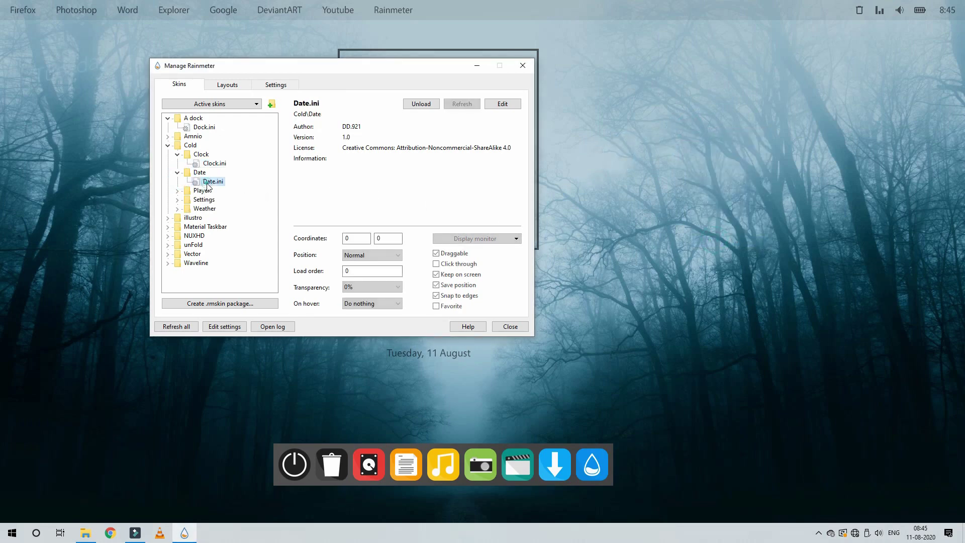
pyautogui.moveTo(131, 56); pyautogui.dragTo(733, 271)
pyautogui.doubleClick(206, 164)
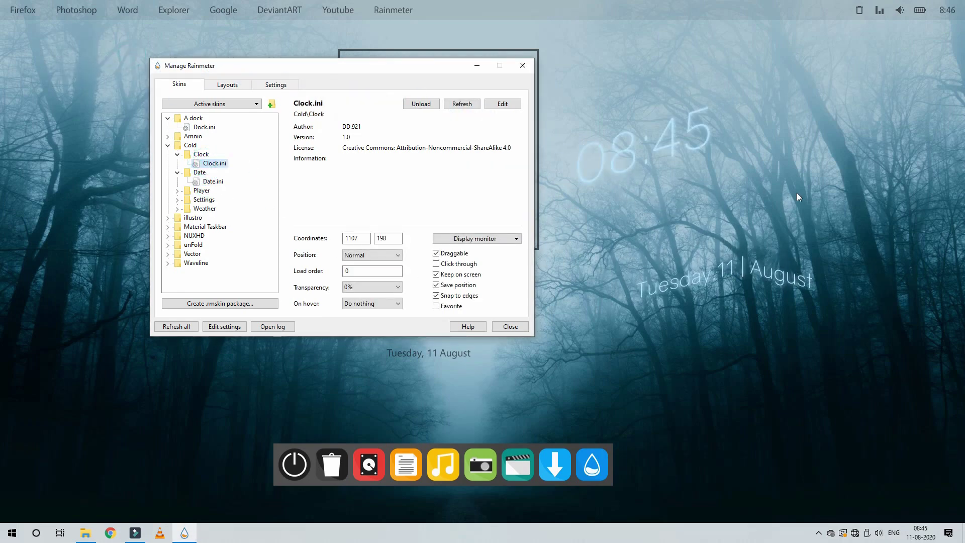
pyautogui.moveTo(787, 210); pyautogui.dragTo(750, 216)
# Step: Refresh the desktop, unload the Cold skin's Clock.ini and Date.ini, and collapse the Cold folder
pyautogui.rightClick(750, 212)
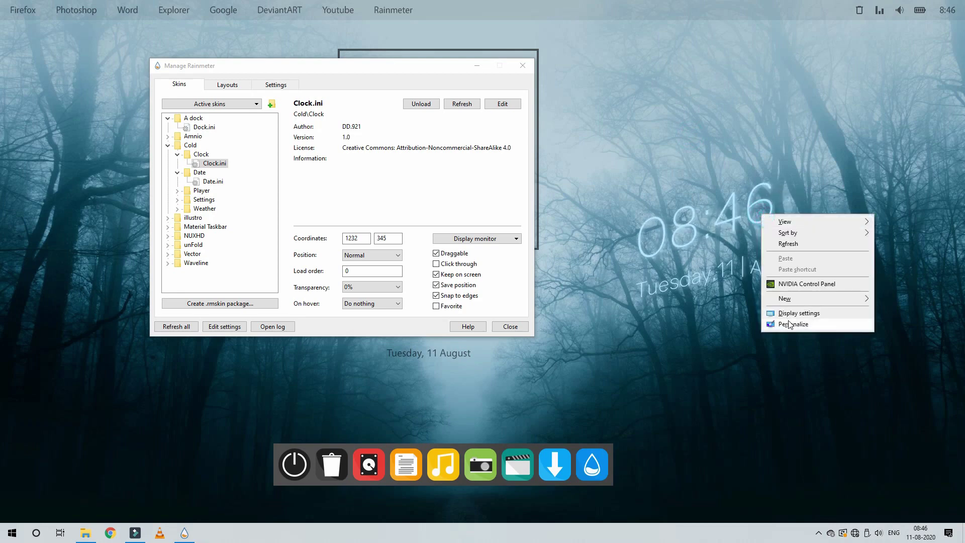
pyautogui.click(317, 243)
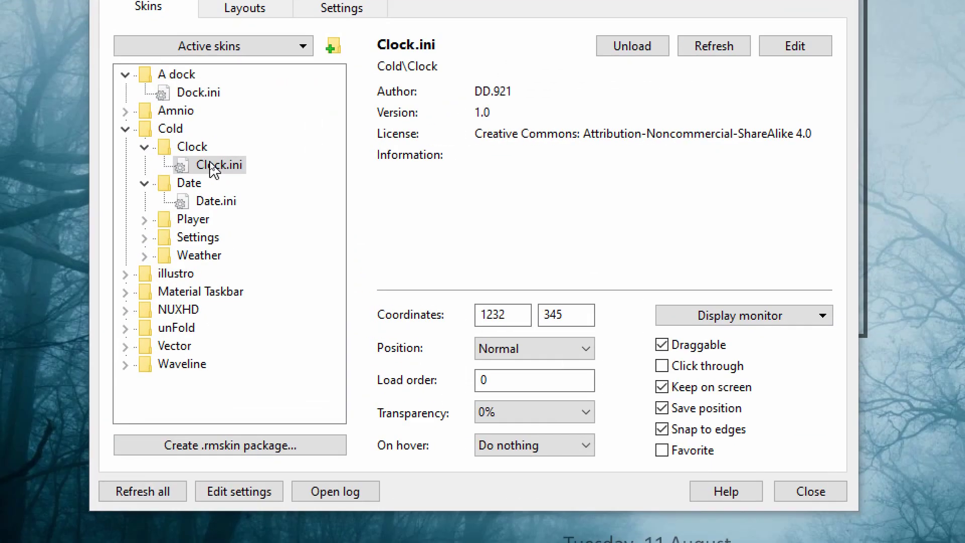
pyautogui.doubleClick(211, 165)
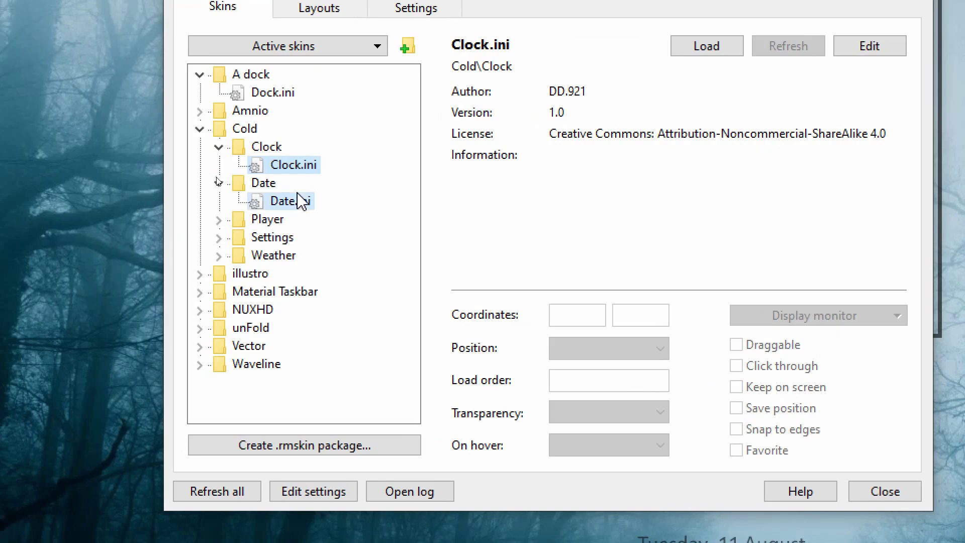
pyautogui.click(292, 201)
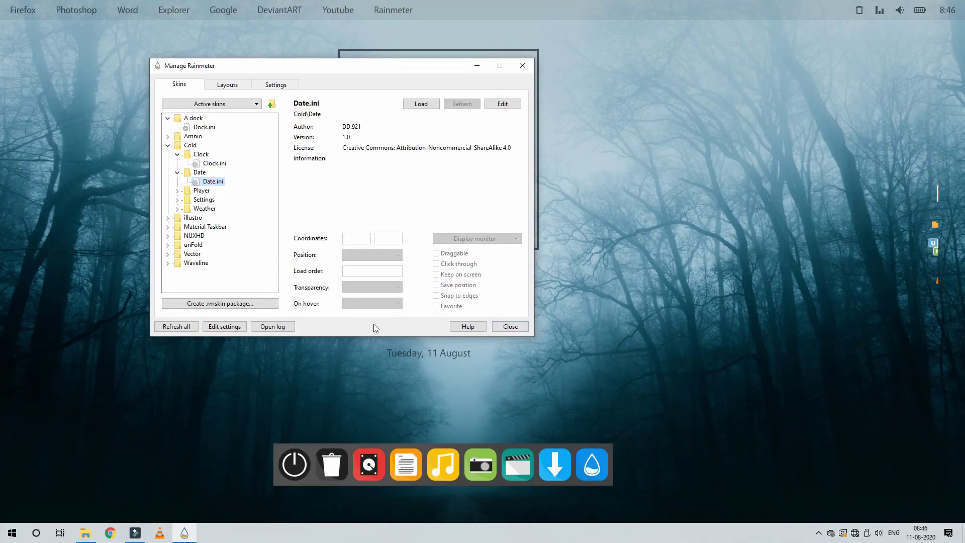
pyautogui.click(167, 146)
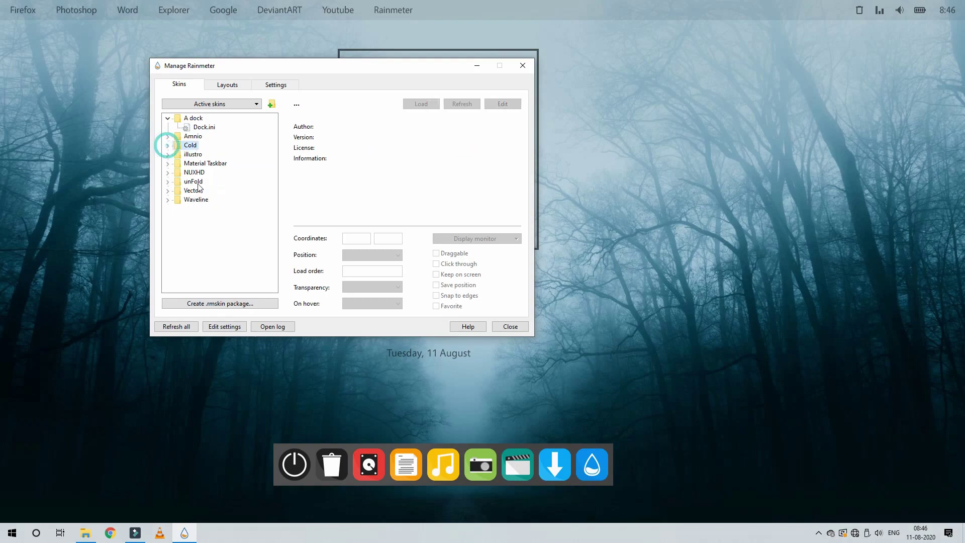
# Step: Load Shutdown.ini from the Material Taskbar skin, view its full-screen power options and close that screen
pyautogui.click(190, 156)
pyautogui.click(167, 162)
pyautogui.click(192, 164)
pyautogui.click(189, 172)
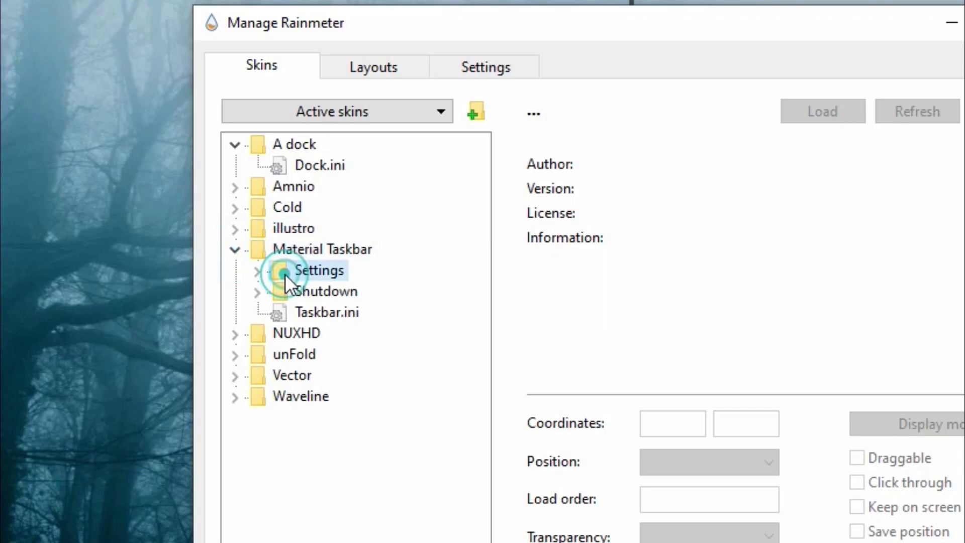
pyautogui.doubleClick(276, 289)
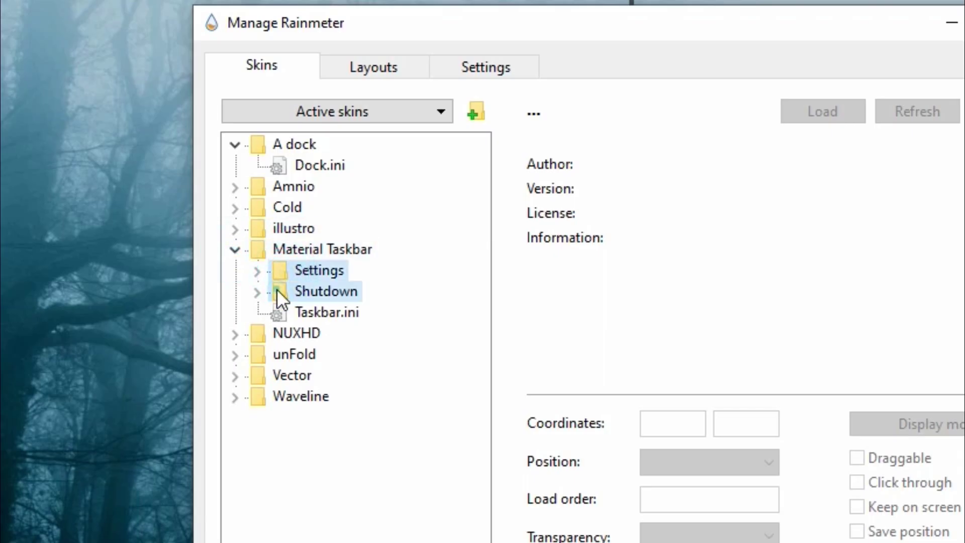
pyautogui.doubleClick(307, 310)
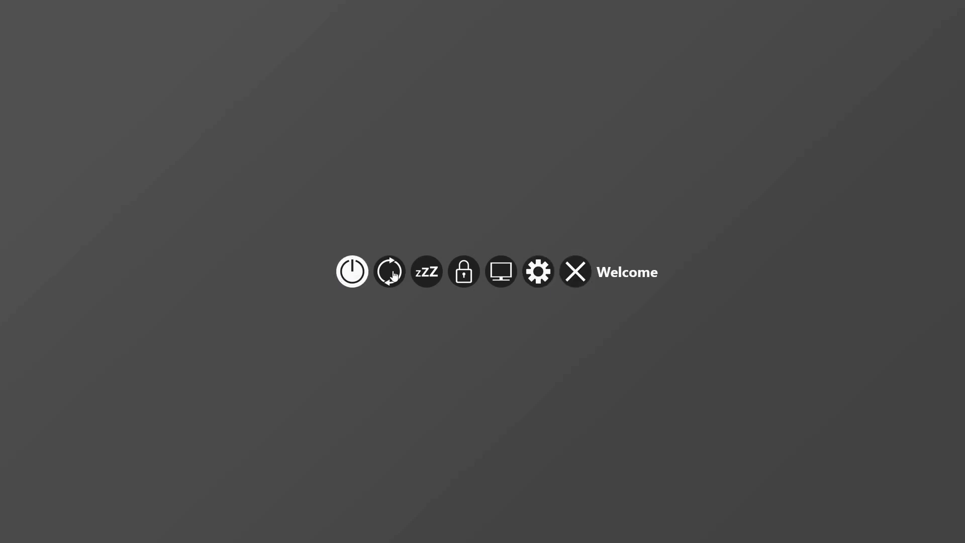
pyautogui.click(575, 271)
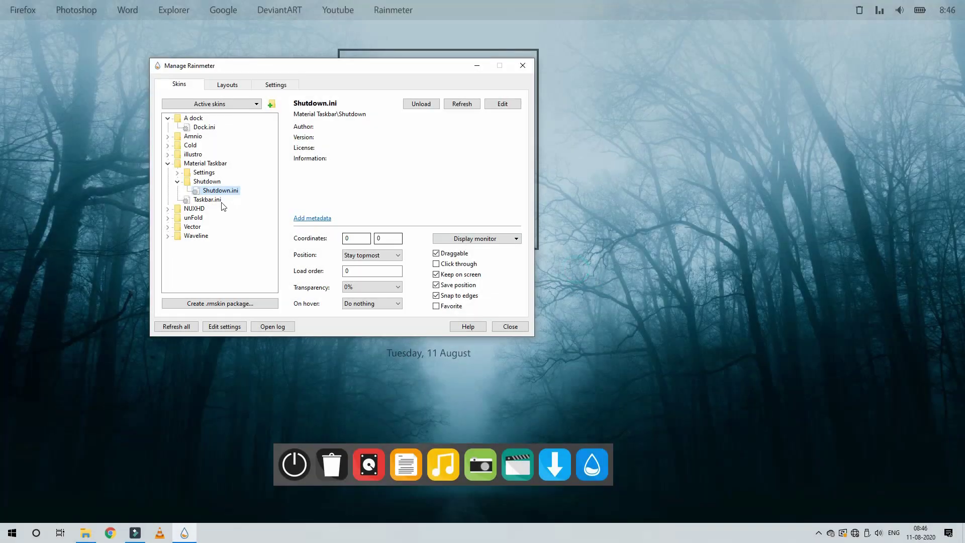
# Step: Load Clock.ini from the NUXHD skin and move the square clock to coordinates 98, 157
pyautogui.click(168, 163)
pyautogui.click(174, 173)
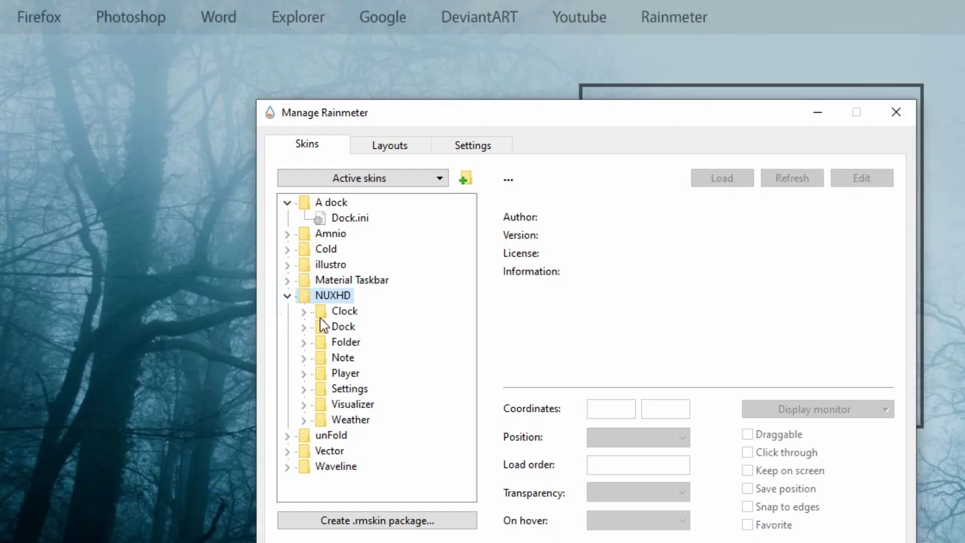
pyautogui.click(303, 312)
pyautogui.doubleClick(335, 325)
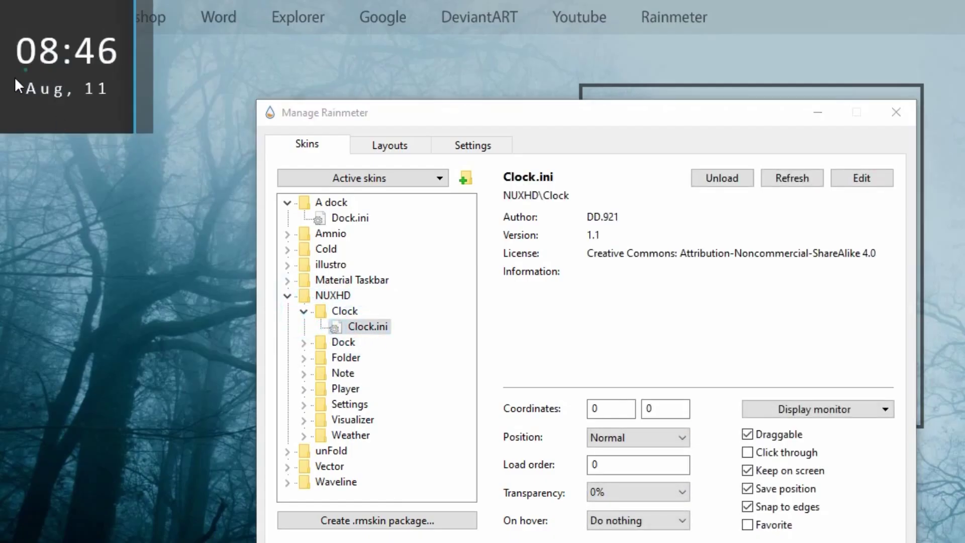
pyautogui.moveTo(7, 70); pyautogui.dragTo(91, 204)
# Step: Load Dock.ini from the NUXHD skin to preview its link bar, and unload it again
pyautogui.click(302, 346)
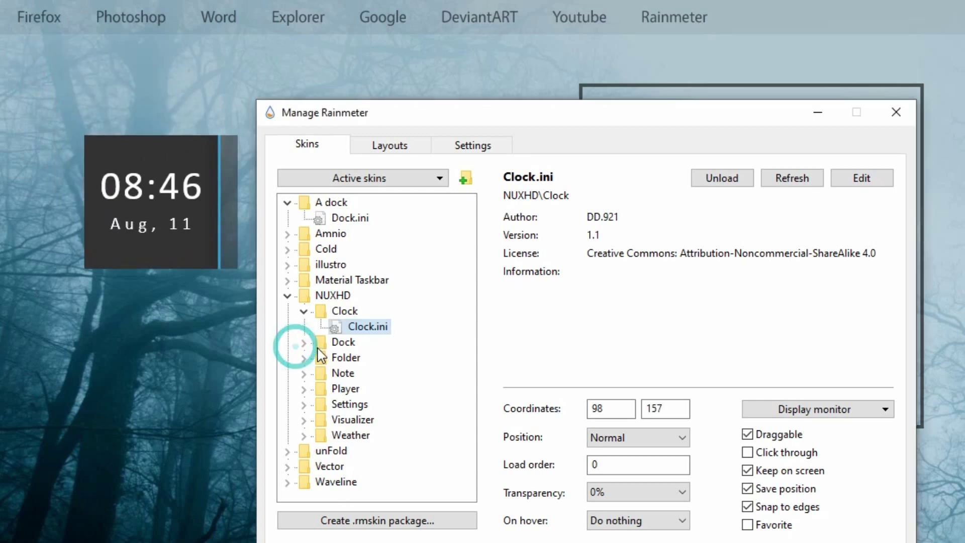
pyautogui.click(303, 342)
pyautogui.doubleClick(358, 357)
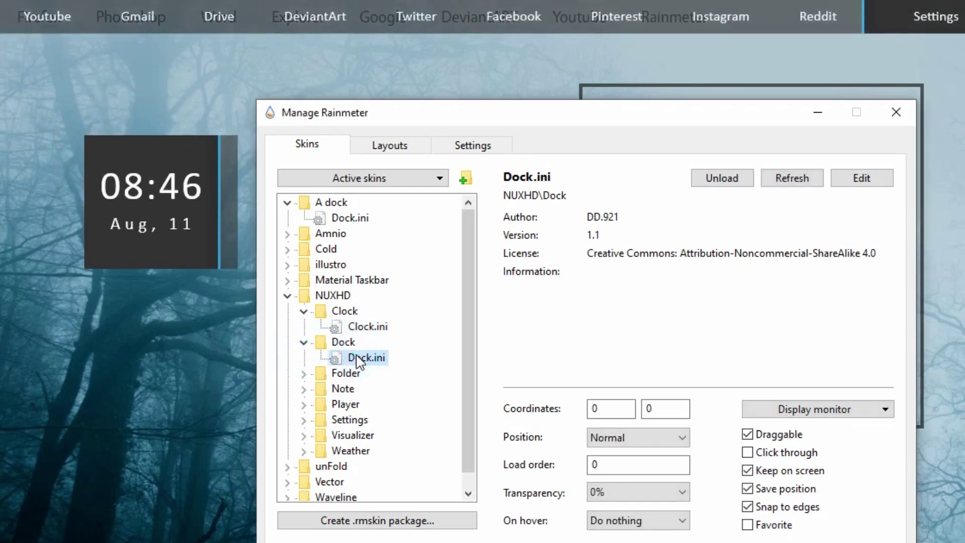
pyautogui.doubleClick(358, 359)
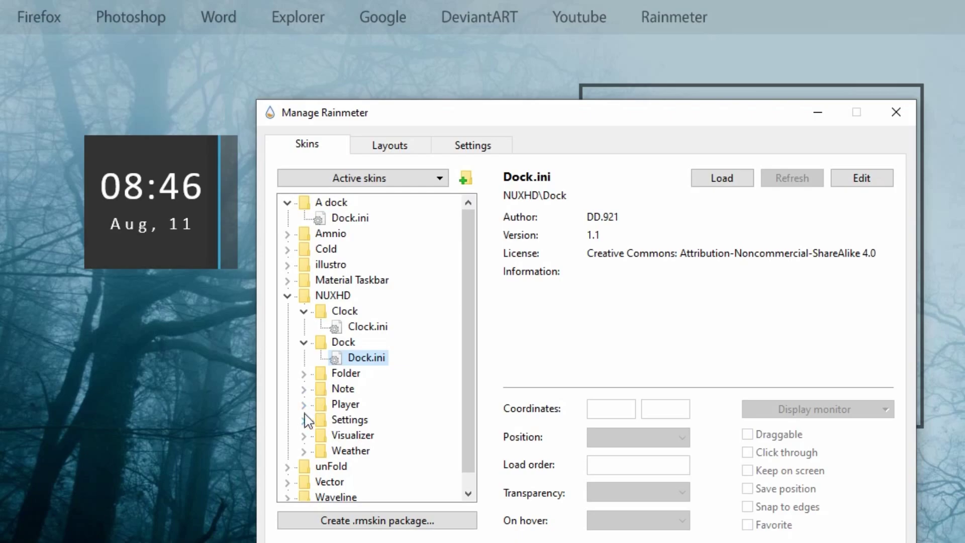
# Step: Load Folder.ini from the NUXHD skin, place it at coordinates 1453, 80 and move the NUXHD clock directly beneath it
pyautogui.doubleClick(217, 217)
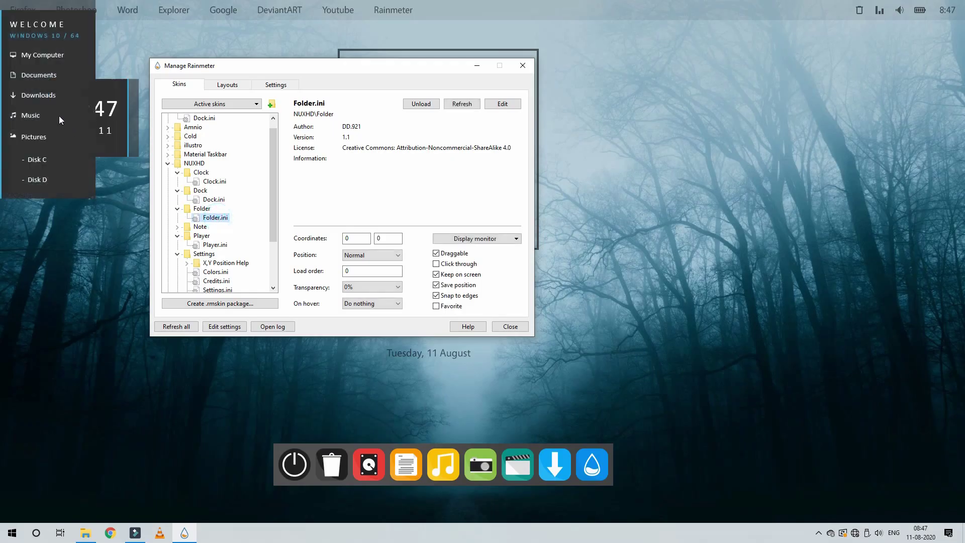
pyautogui.moveTo(59, 116); pyautogui.dragTo(788, 146)
pyautogui.moveTo(95, 140); pyautogui.dragTo(777, 308)
# Step: Look through the NUXHD subfolders, and unload and reload its Folder.ini
pyautogui.scroll(-2, 229, 216)
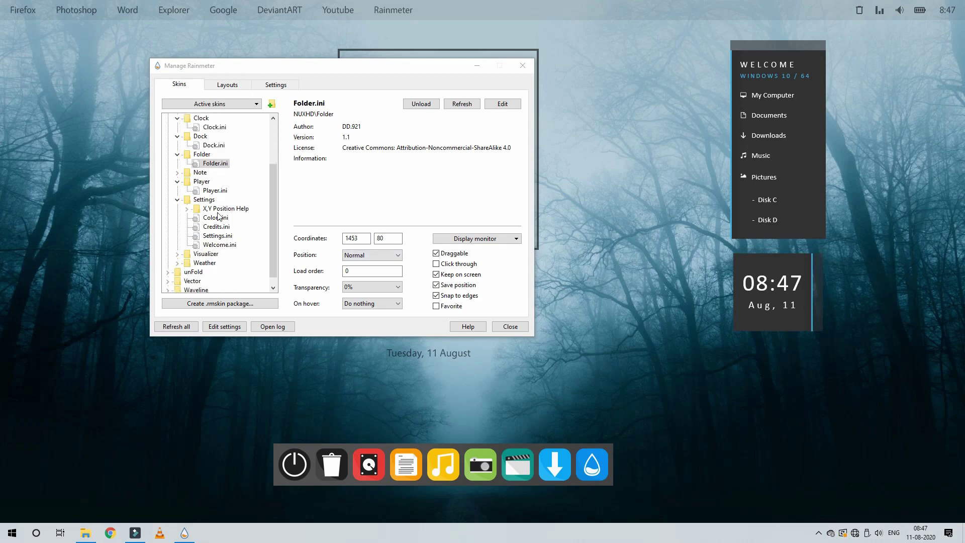
pyautogui.click(212, 218)
pyautogui.doubleClick(212, 191)
pyautogui.doubleClick(211, 191)
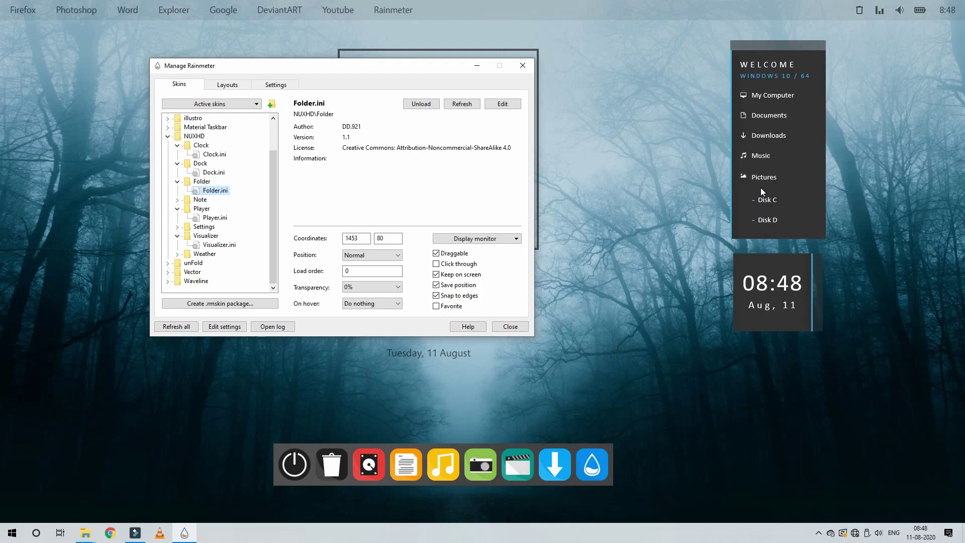
# Step: Try the folder widget's Disk C, Disk D and Music shortcuts, closing the opened drive C window
pyautogui.click(766, 206)
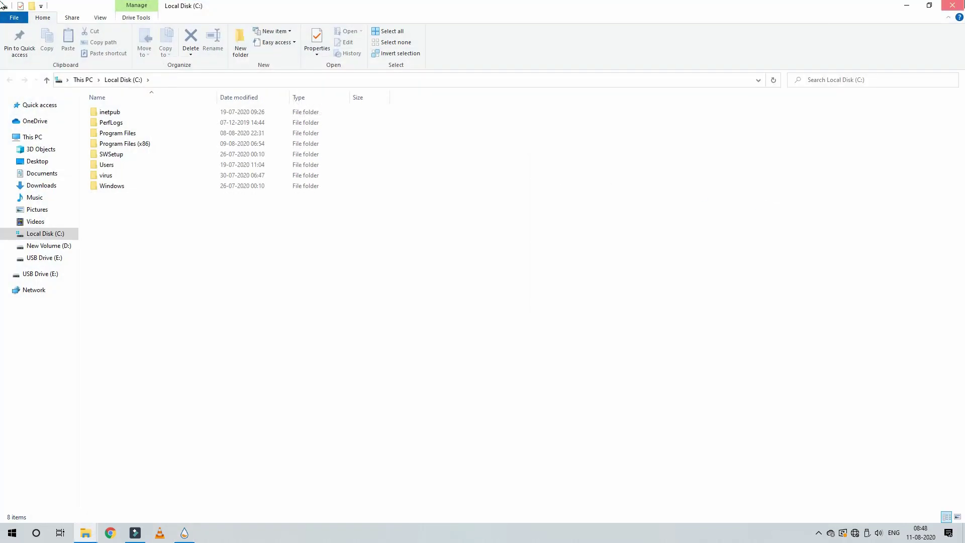
pyautogui.click(953, 5)
pyautogui.click(767, 220)
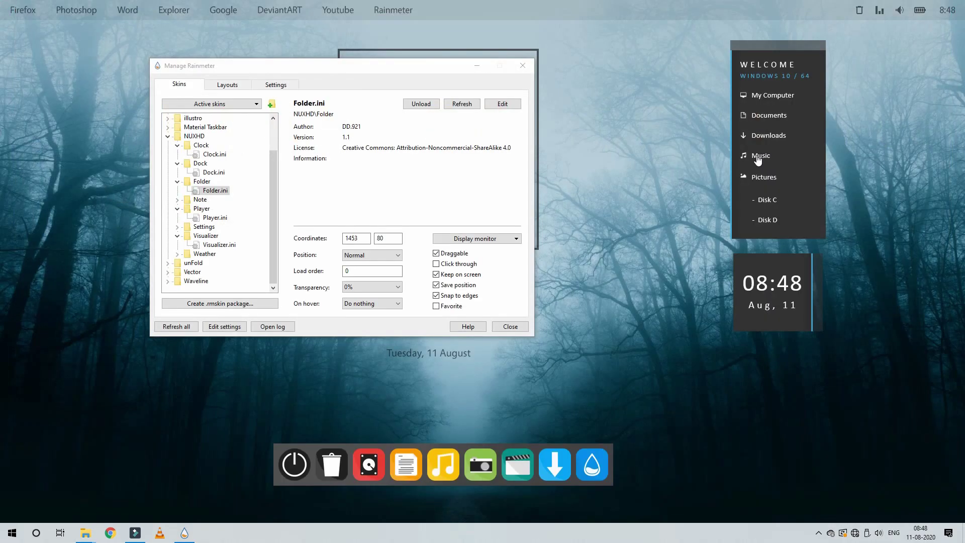
pyautogui.click(759, 157)
# Step: Collapse the NUXHD folder and look through the unFold skin's app folders, including the After Effects colour variants
pyautogui.click(168, 137)
pyautogui.doubleClick(174, 180)
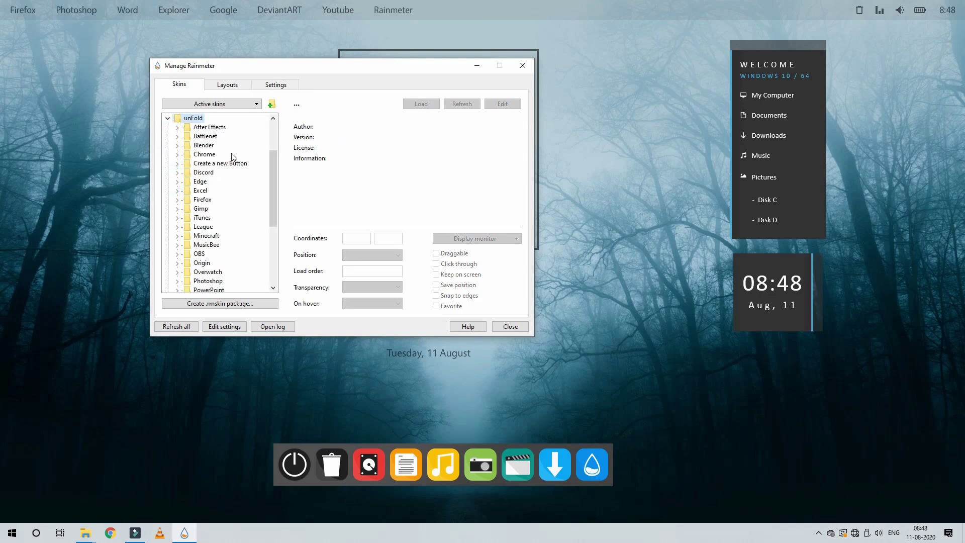
pyautogui.click(177, 127)
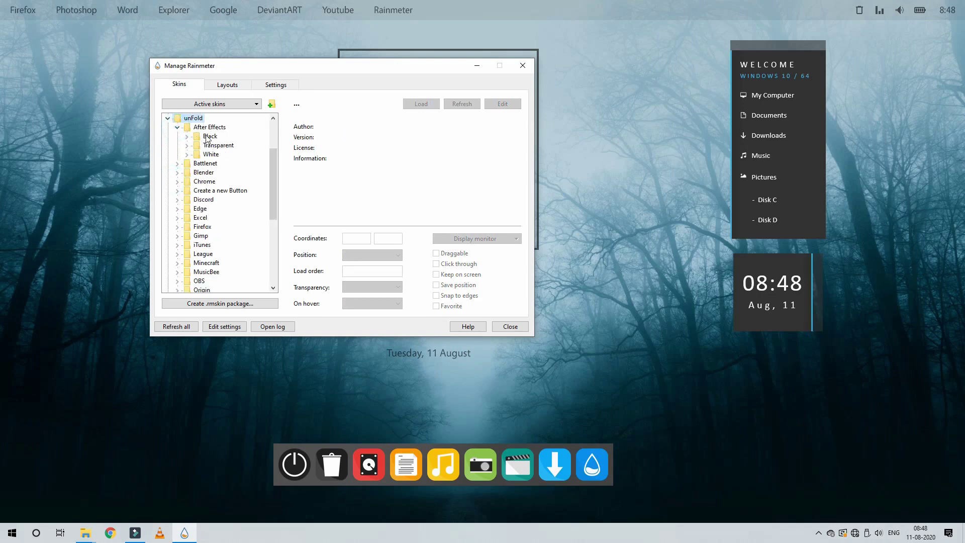
pyautogui.click(177, 128)
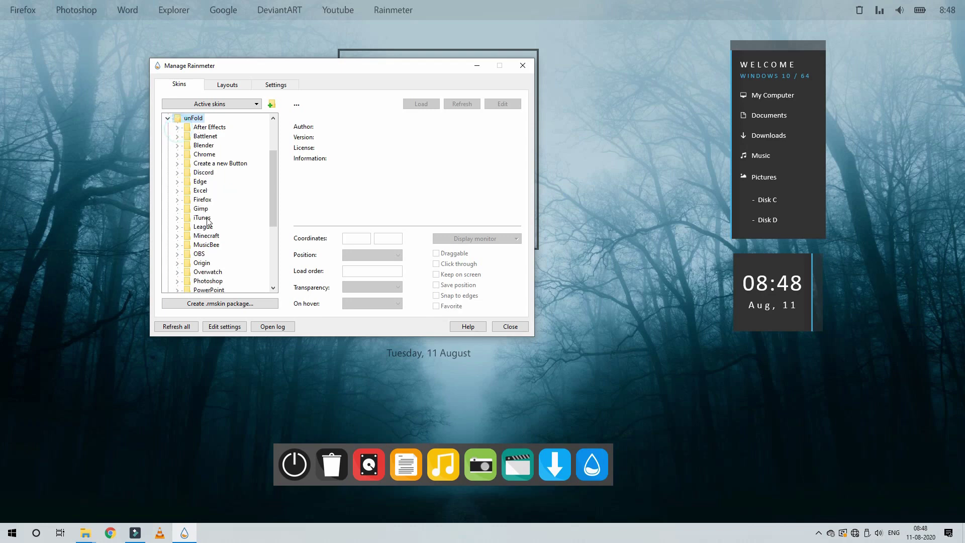
pyautogui.scroll(-2, 204, 230)
pyautogui.scroll(2, 205, 207)
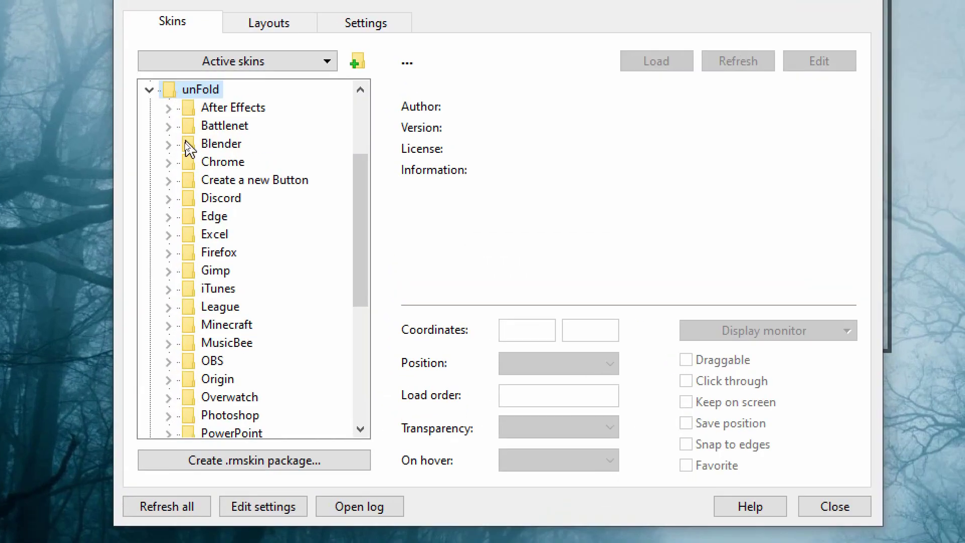
# Step: Load the Black variant of Chrome.ini from the unFold skin and test launching the browser from its button
pyautogui.click(177, 154)
pyautogui.doubleClick(231, 187)
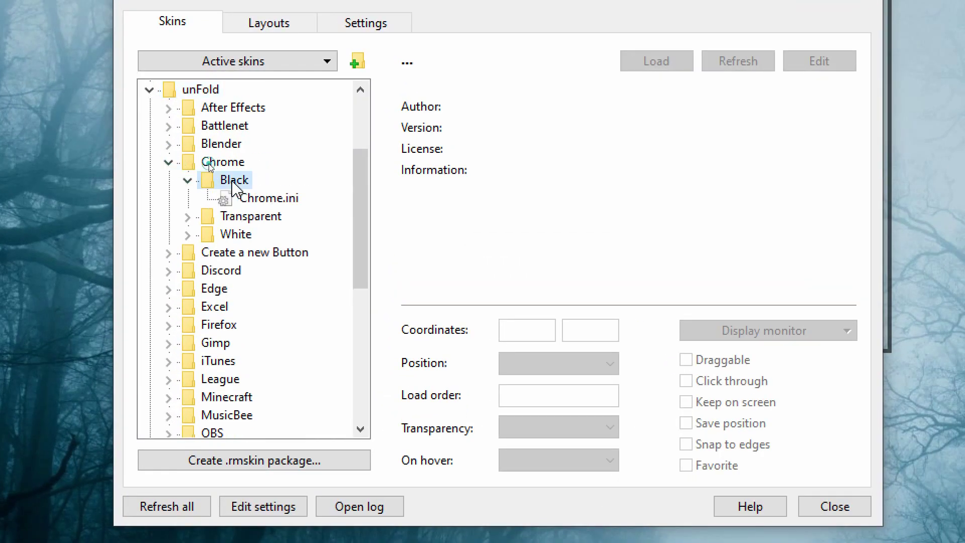
pyautogui.click(269, 199)
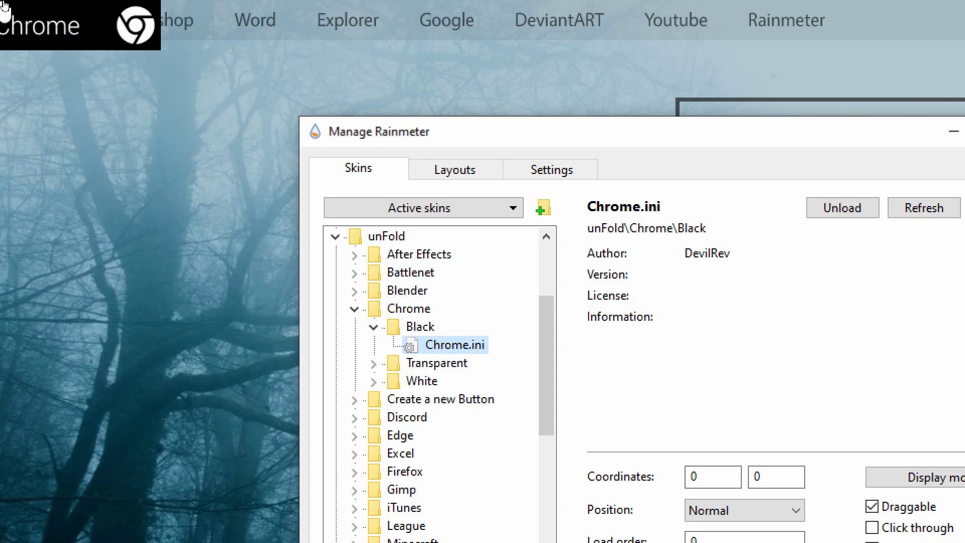
pyautogui.click(10, 20)
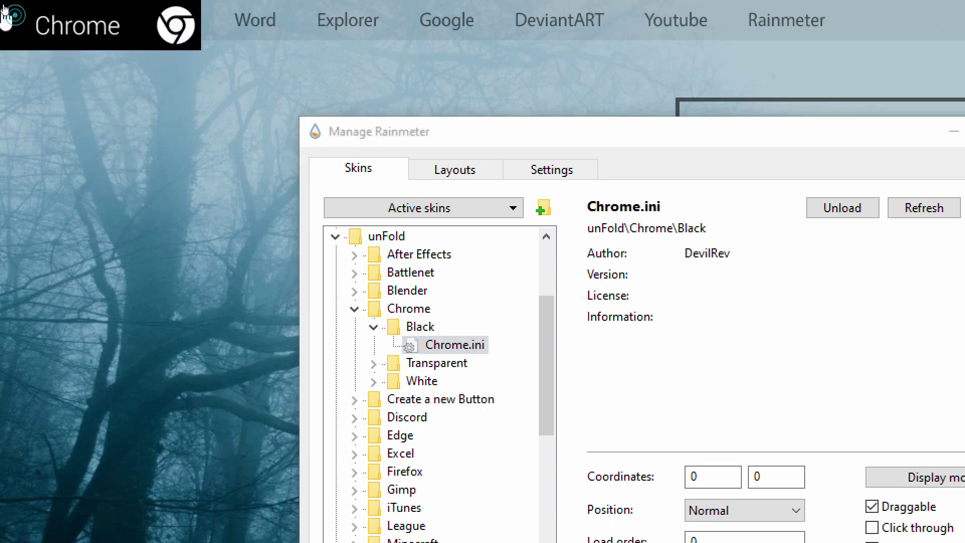
pyautogui.click(941, 13)
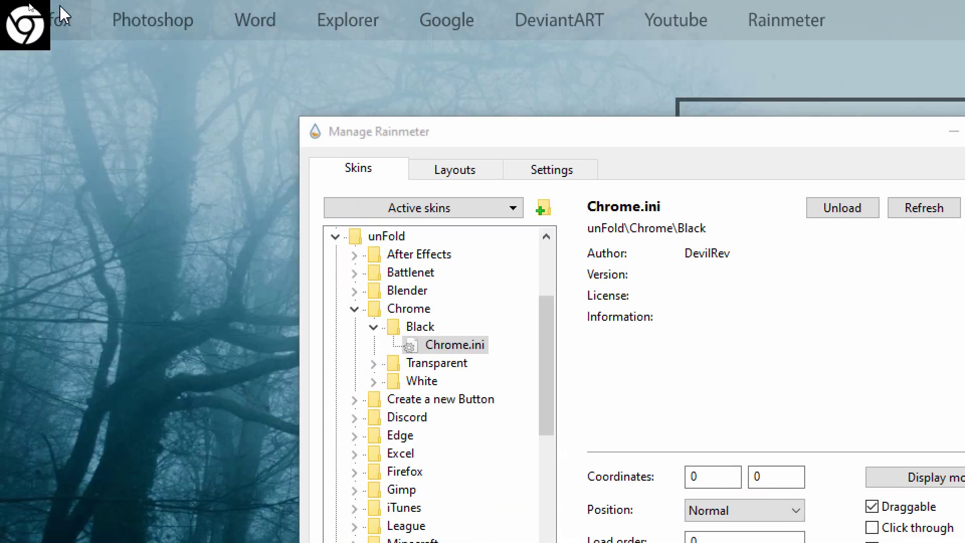
pyautogui.click(27, 20)
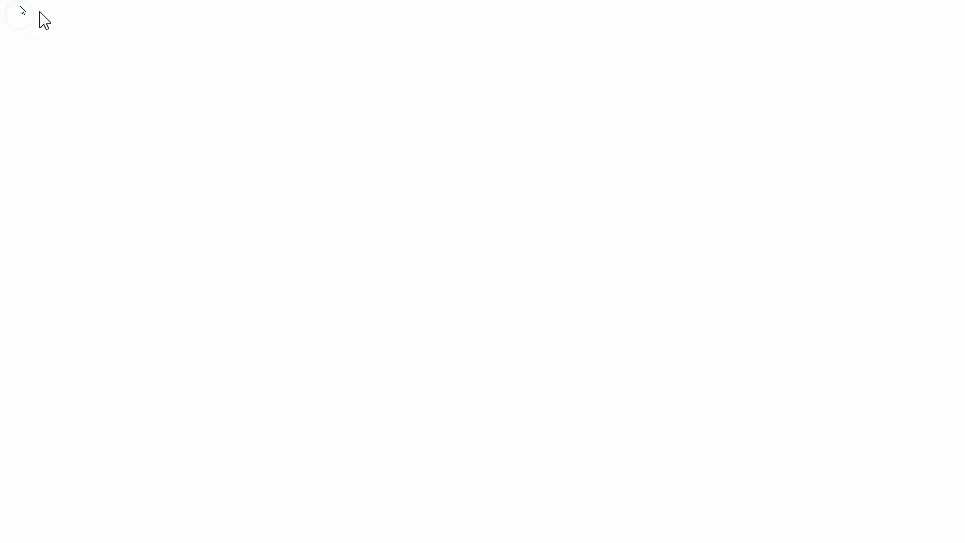
pyautogui.click(941, 13)
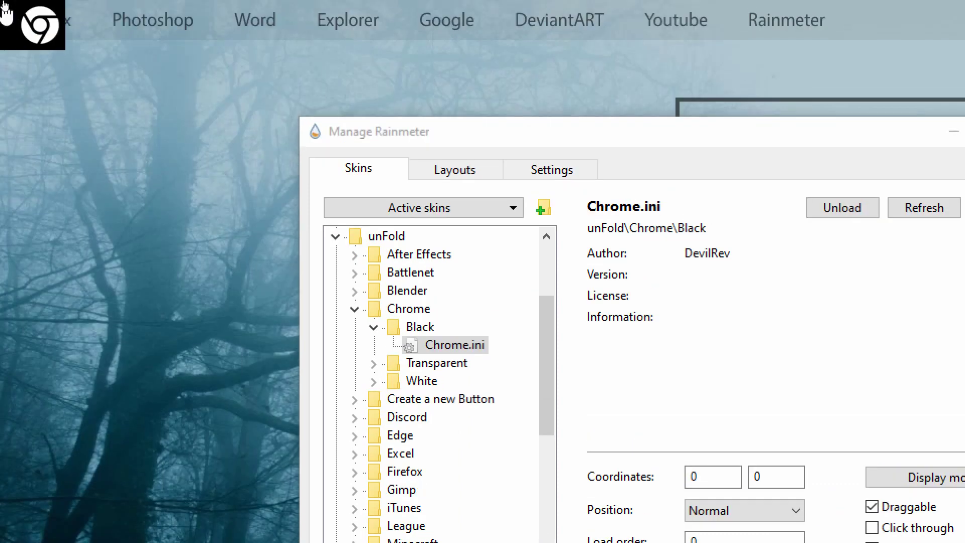
# Step: Open and close the code of Chrome.ini, unload that button and collapse the unFold folder
pyautogui.click(53, 10)
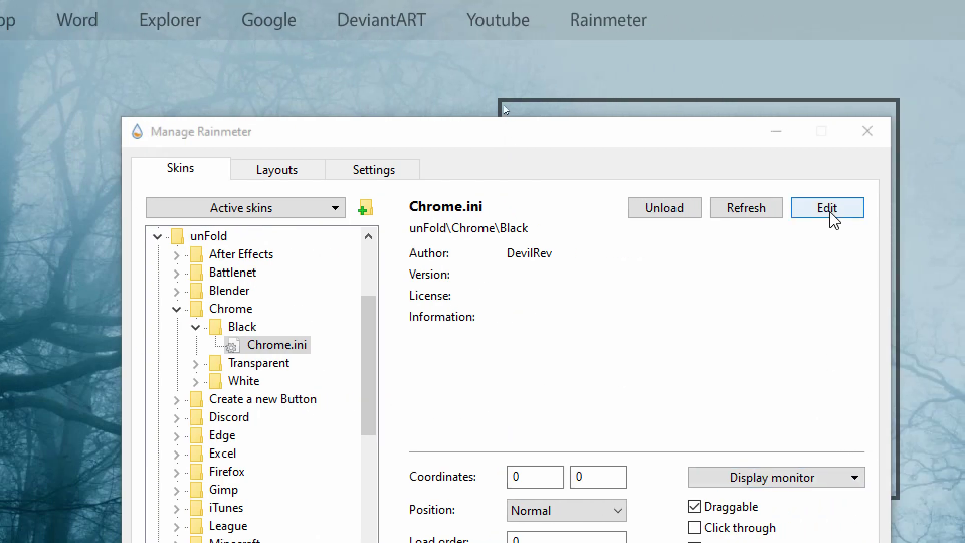
pyautogui.click(802, 209)
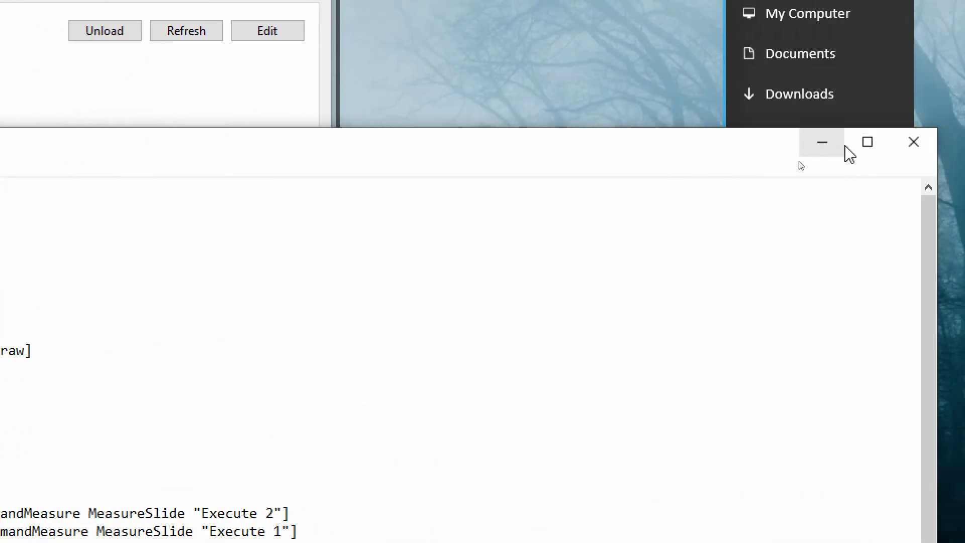
pyautogui.click(930, 150)
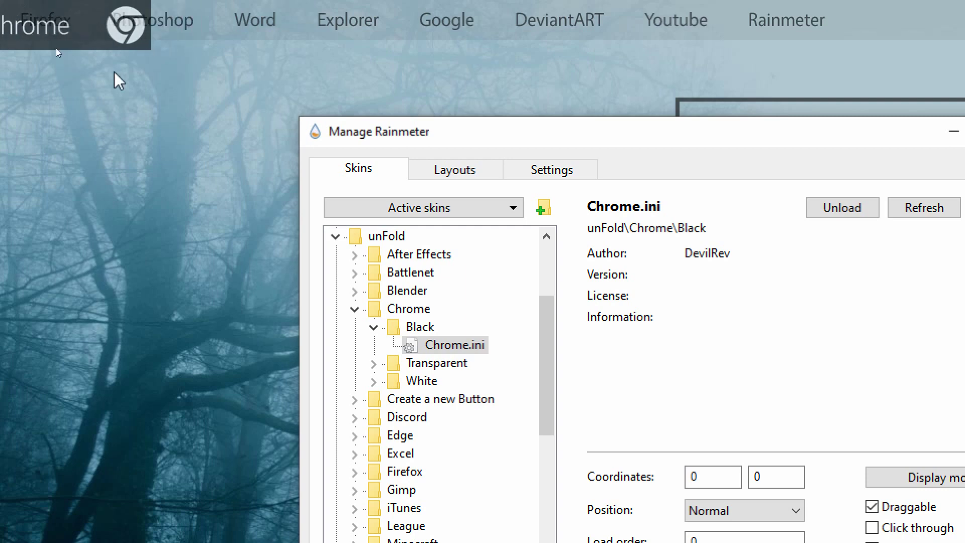
pyautogui.doubleClick(450, 348)
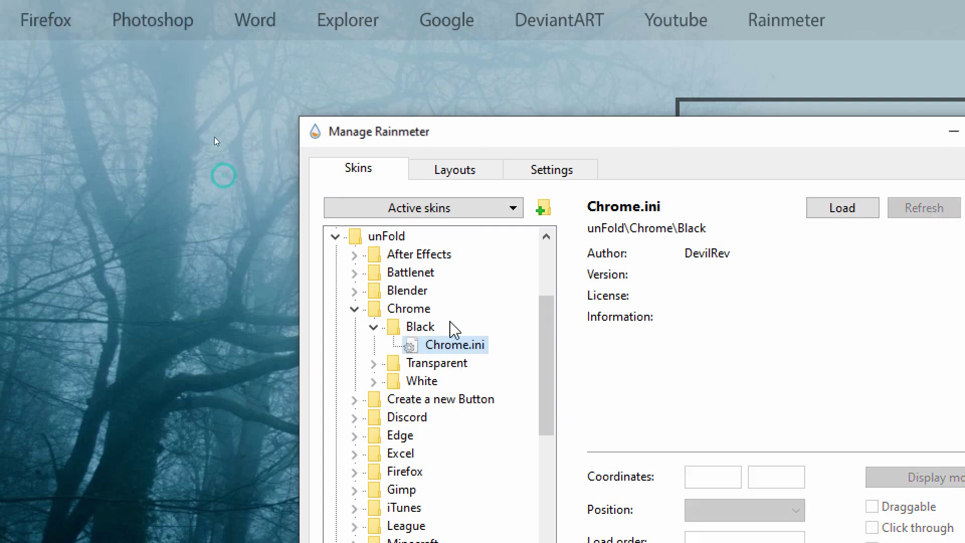
pyautogui.click(334, 237)
# Step: Load standard.ini from the Vector skin and close the Manage Rainmeter window
pyautogui.click(343, 385)
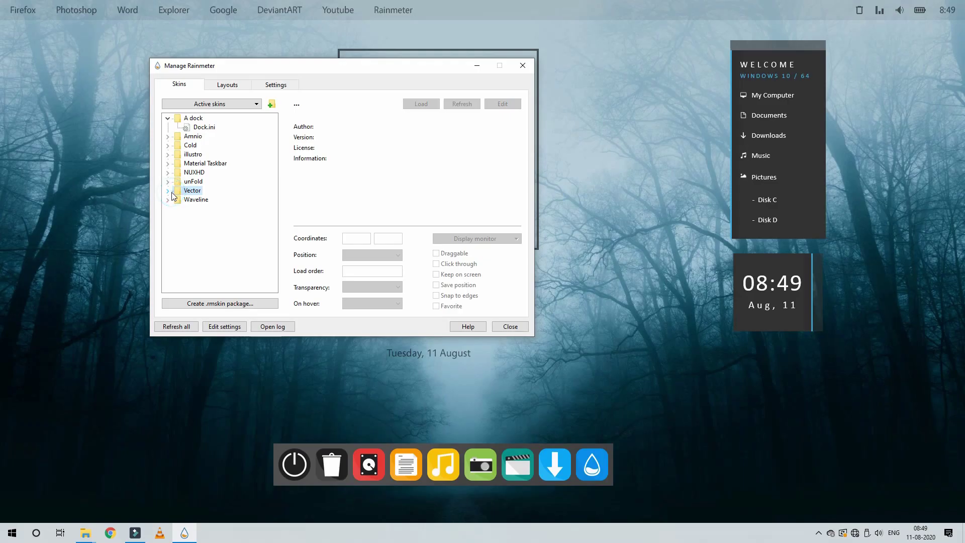
pyautogui.click(168, 191)
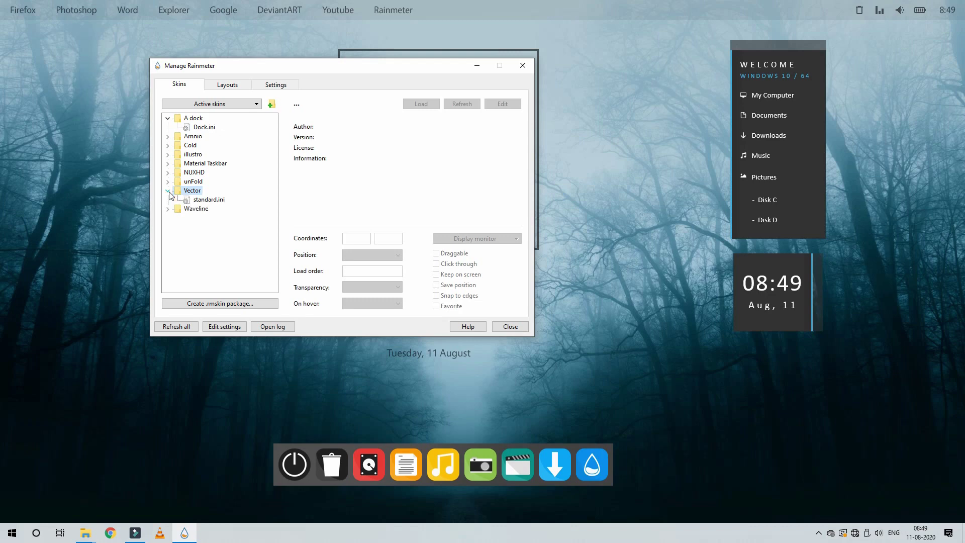
pyautogui.doubleClick(208, 200)
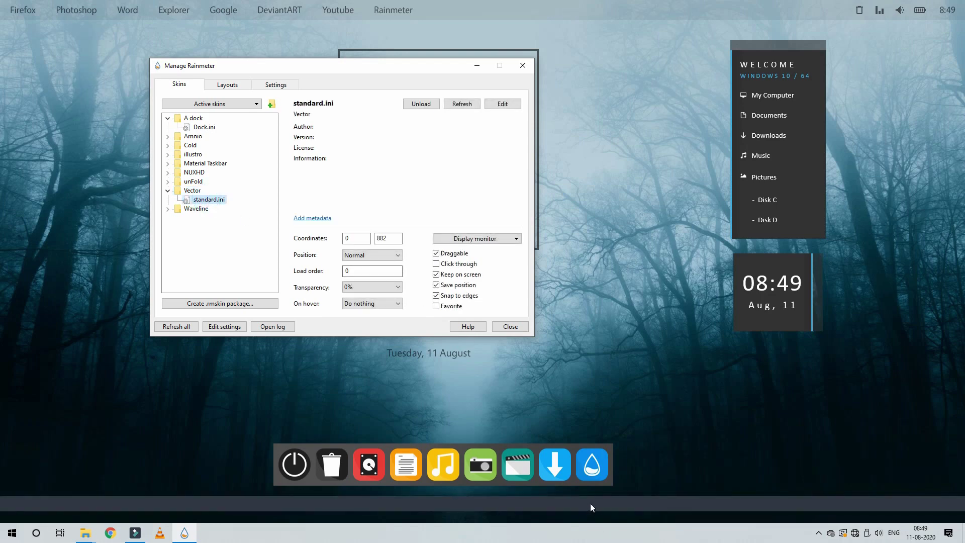
pyautogui.click(523, 66)
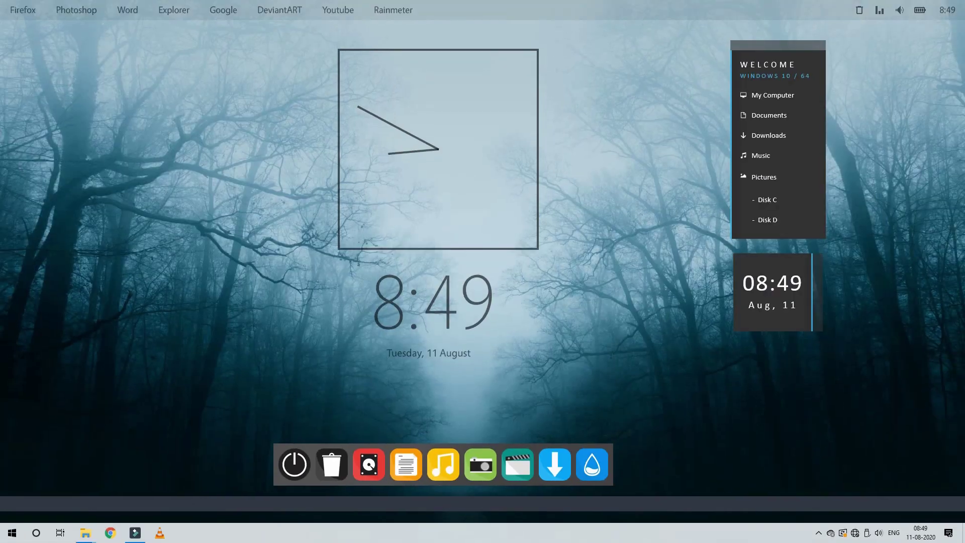
# Step: Play Air_to_the_Throne.mp3 in VLC from about 00:49 at a higher volume and minimize the player to watch the visualizer
pyautogui.click(156, 535)
pyautogui.rightClick(135, 533)
pyautogui.rightClick(159, 534)
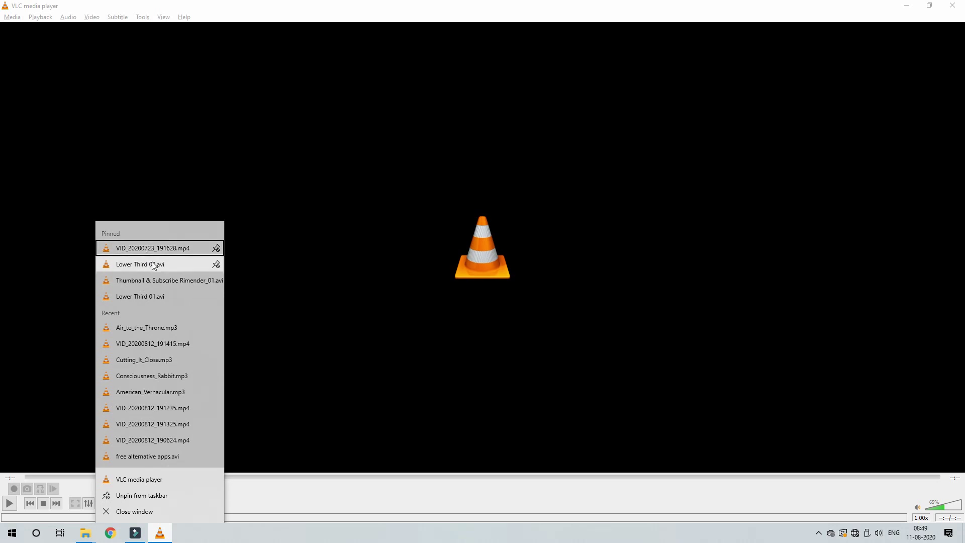
pyautogui.click(164, 329)
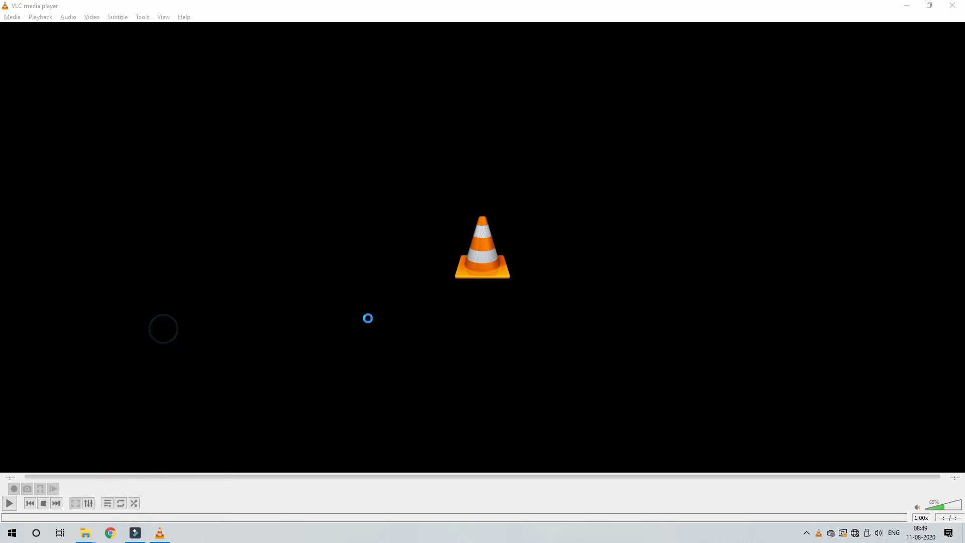
pyautogui.moveTo(364, 481); pyautogui.dragTo(382, 487)
pyautogui.scroll(6, 617, 401)
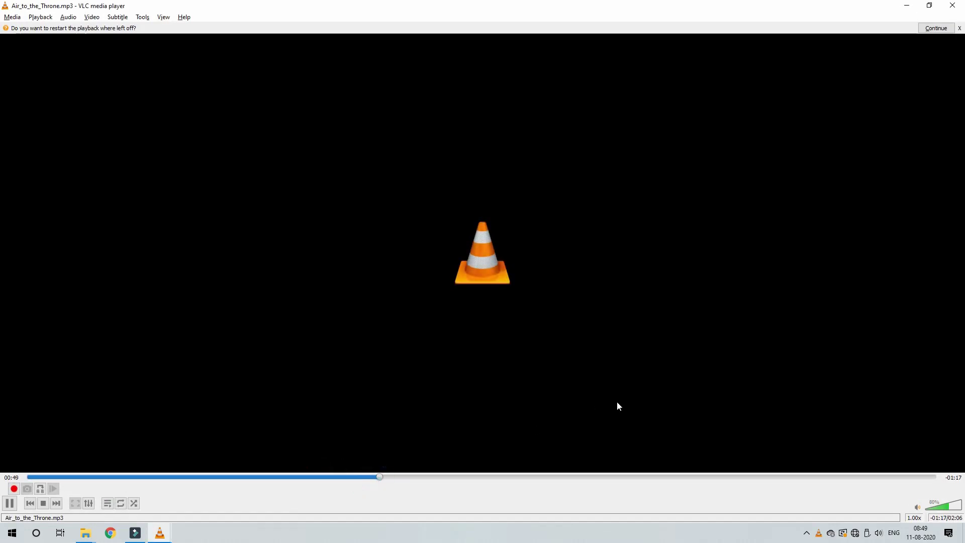
pyautogui.click(911, 5)
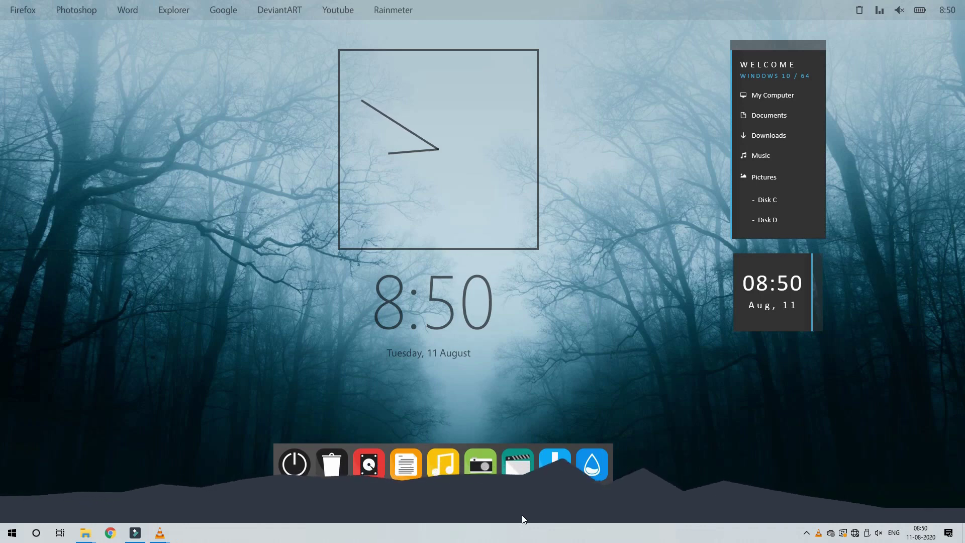
# Step: Restart VLC, play the recent track Air_to_the_Throne.mp3 again and minimize the player
pyautogui.moveTo(148, 540)
pyautogui.click(222, 450)
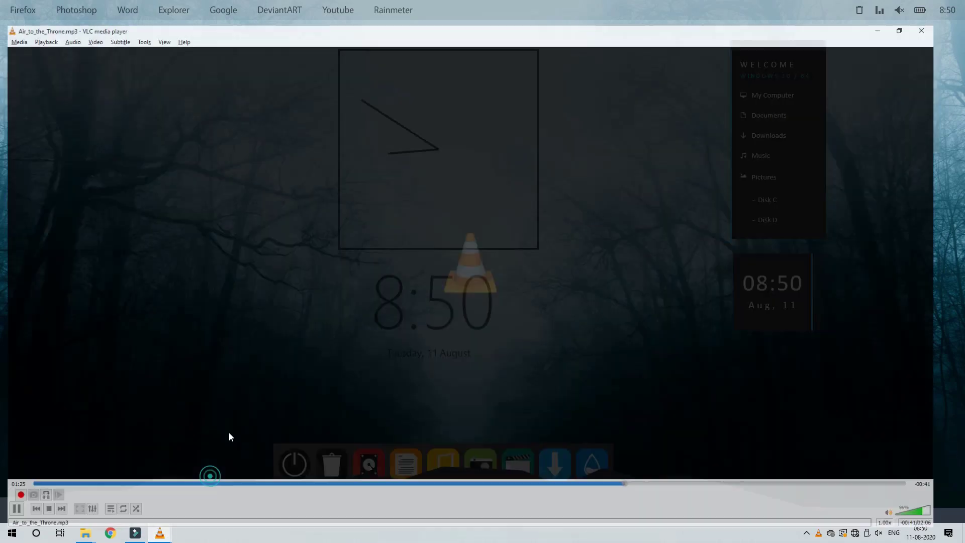
pyautogui.click(160, 534)
pyautogui.click(161, 534)
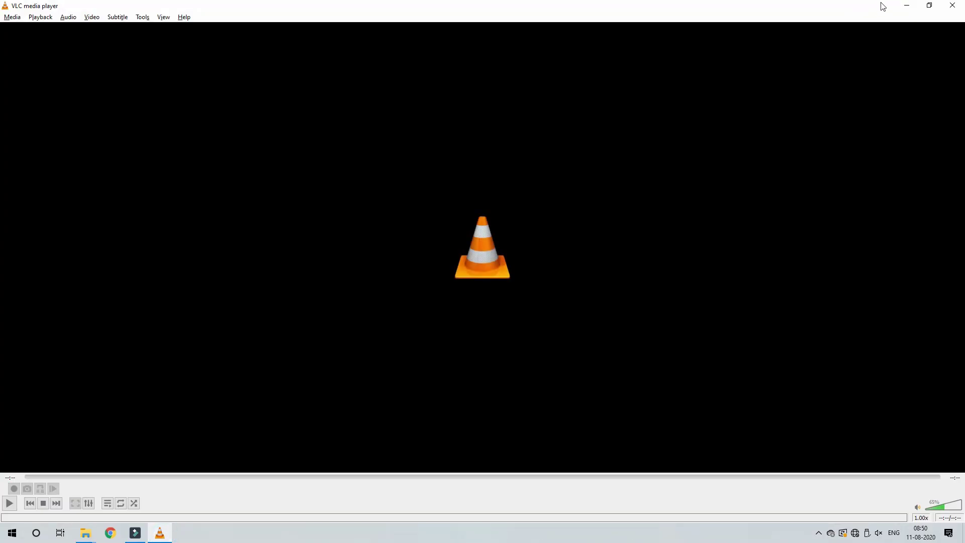
pyautogui.rightClick(159, 533)
pyautogui.click(159, 327)
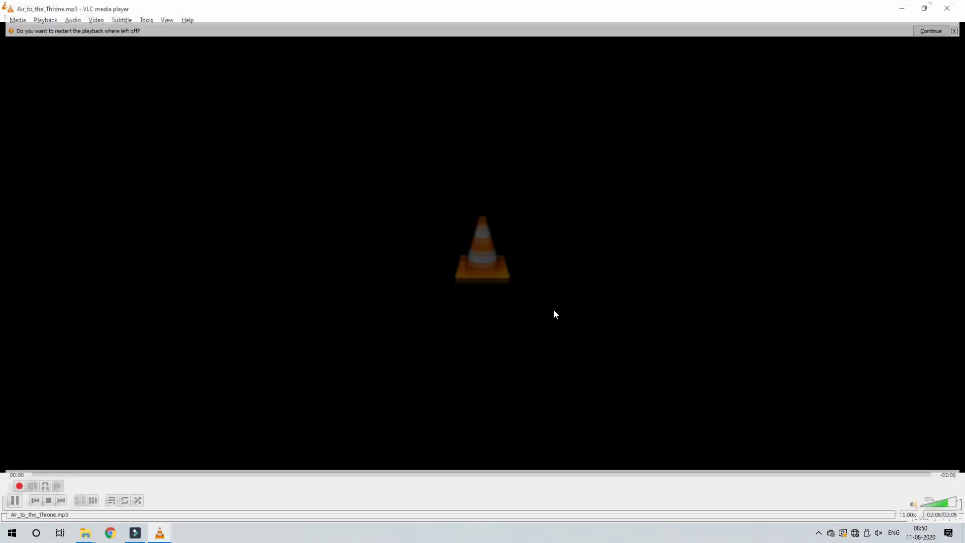
pyautogui.click(907, 5)
# Step: Set the Windows taskbar to hide automatically in desktop mode
pyautogui.rightClick(312, 536)
pyautogui.click(346, 521)
pyautogui.click(190, 102)
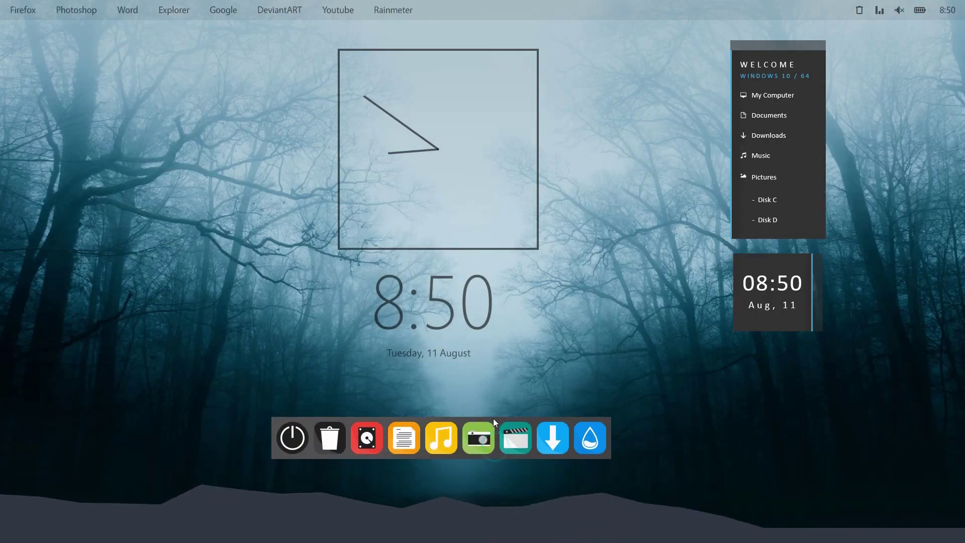
# Step: Move the folder widget and its clock to the desktop's left edge, and shift the framed analog clock, large digital clock and date slightly right and down
pyautogui.moveTo(817, 173); pyautogui.dragTo(107, 181)
pyautogui.moveTo(798, 309); pyautogui.dragTo(87, 311)
pyautogui.moveTo(433, 176); pyautogui.dragTo(459, 185)
pyautogui.moveTo(455, 300); pyautogui.dragTo(490, 313)
pyautogui.moveTo(484, 354); pyautogui.dragTo(467, 366)
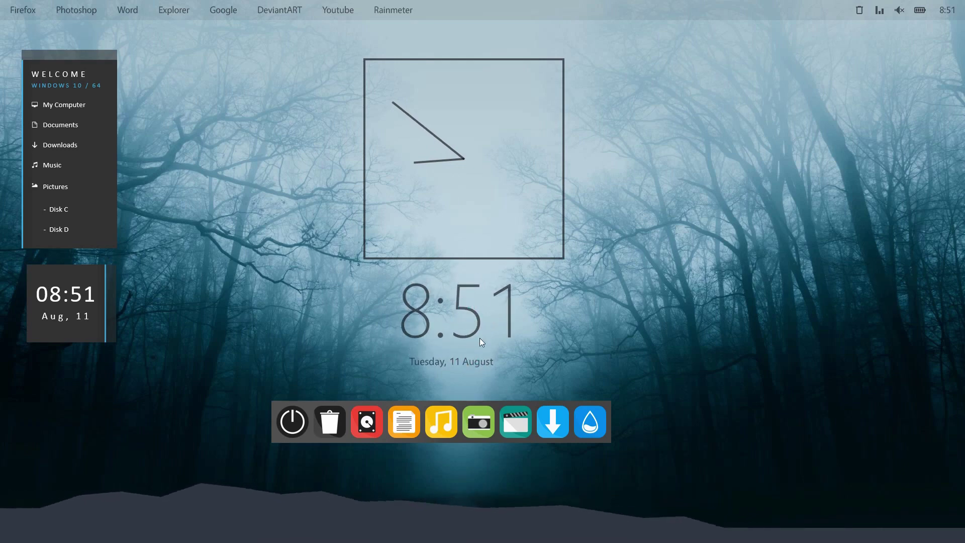
# Step: Shift the colourful icon dock, large digital clock, framed analog clock and date slightly right on the desktop
pyautogui.moveTo(502, 405); pyautogui.dragTo(516, 423)
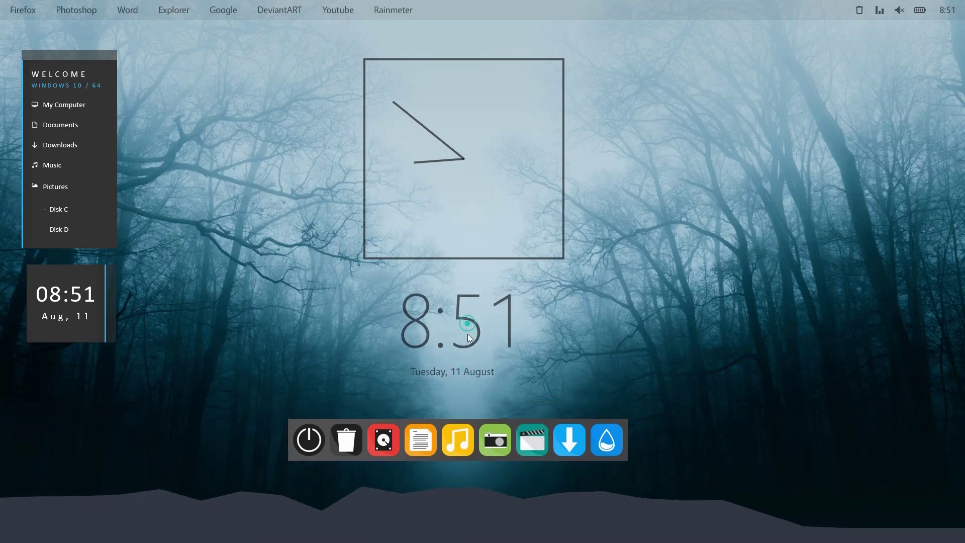
pyautogui.moveTo(470, 342); pyautogui.dragTo(475, 342)
pyautogui.moveTo(505, 245); pyautogui.dragTo(512, 248)
pyautogui.moveTo(481, 382); pyautogui.dragTo(487, 382)
pyautogui.moveTo(922, 152)
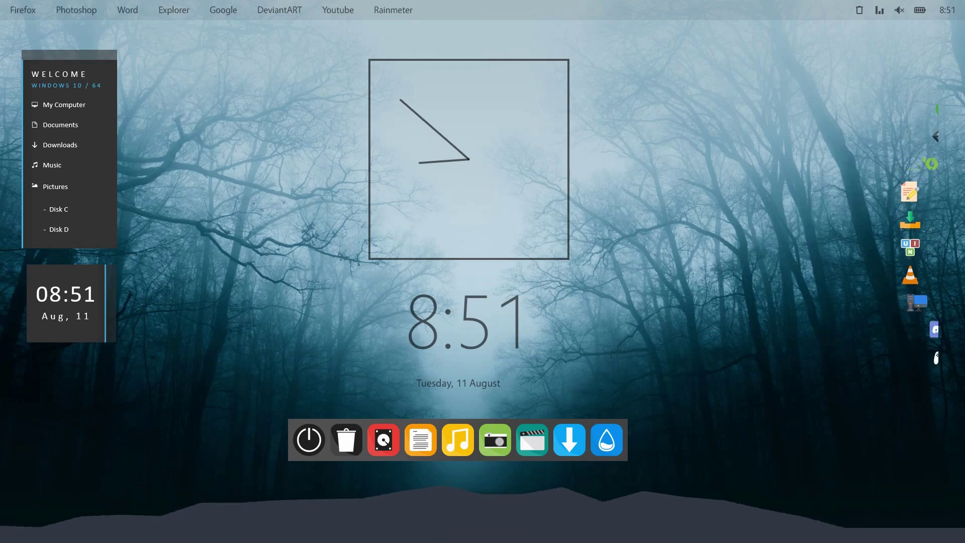
# Step: Turn off small taskbar buttons in the Windows taskbar settings and minimize Settings
pyautogui.click(146, 538)
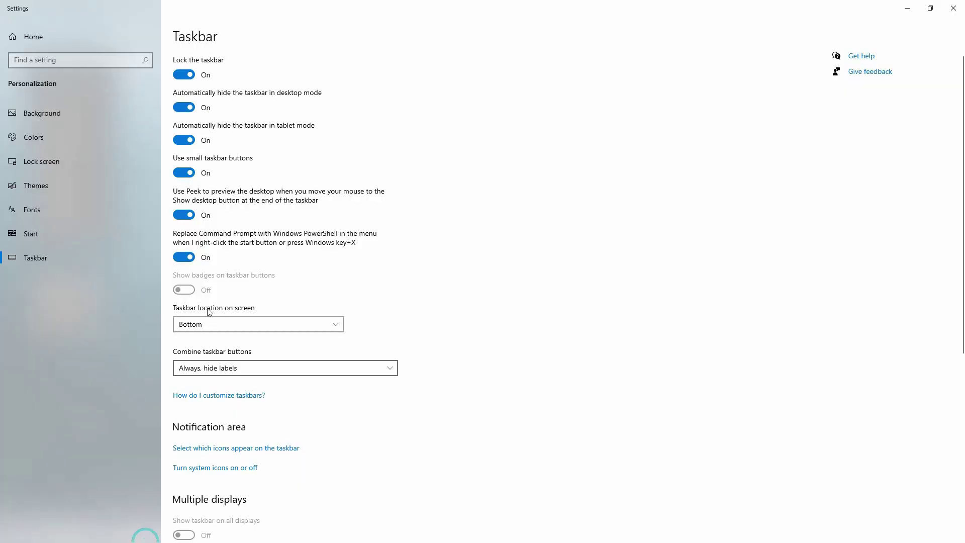
pyautogui.click(916, 5)
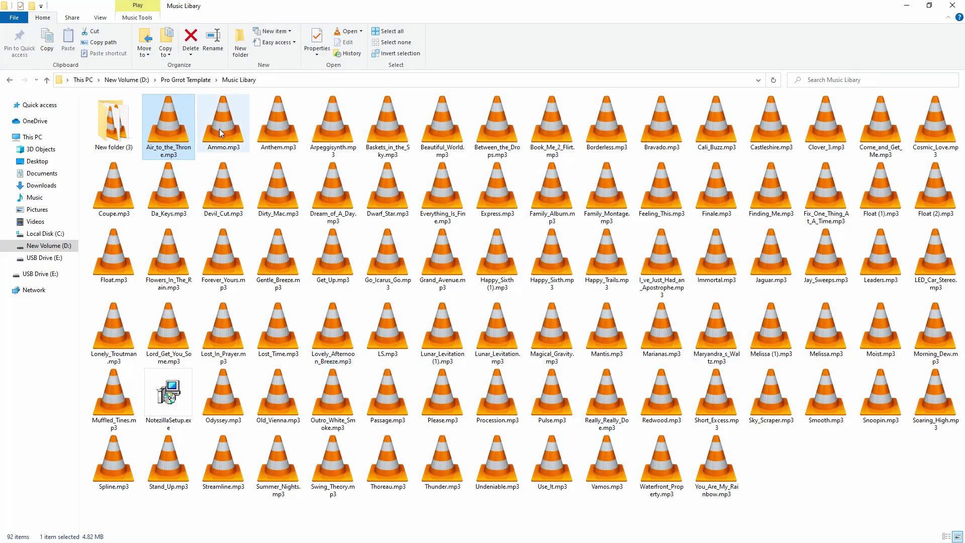
# Step: Play a track from the Music Library folder, minimize the window to show the visualizer and mute the system sound
pyautogui.doubleClick(119, 128)
pyautogui.click(907, 5)
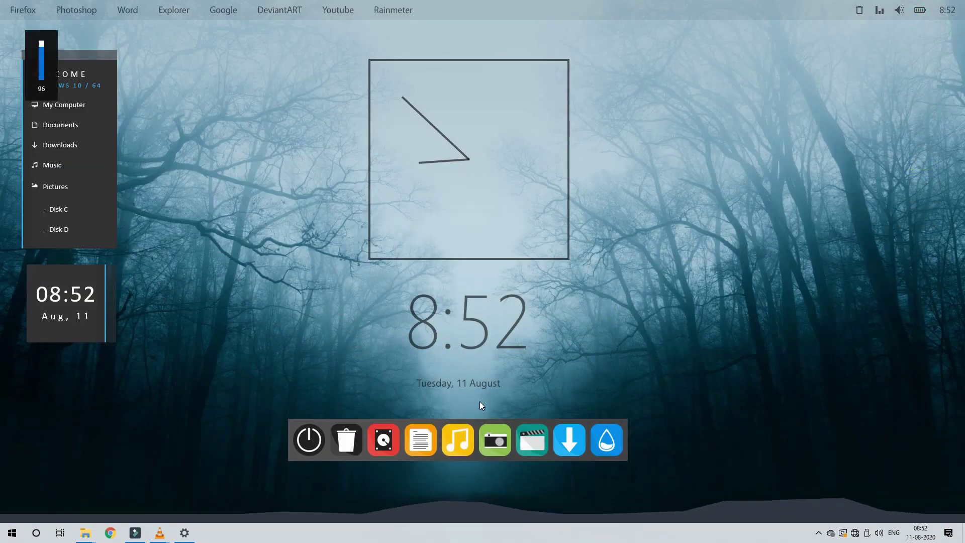
pyautogui.press('XF86AudioMute')
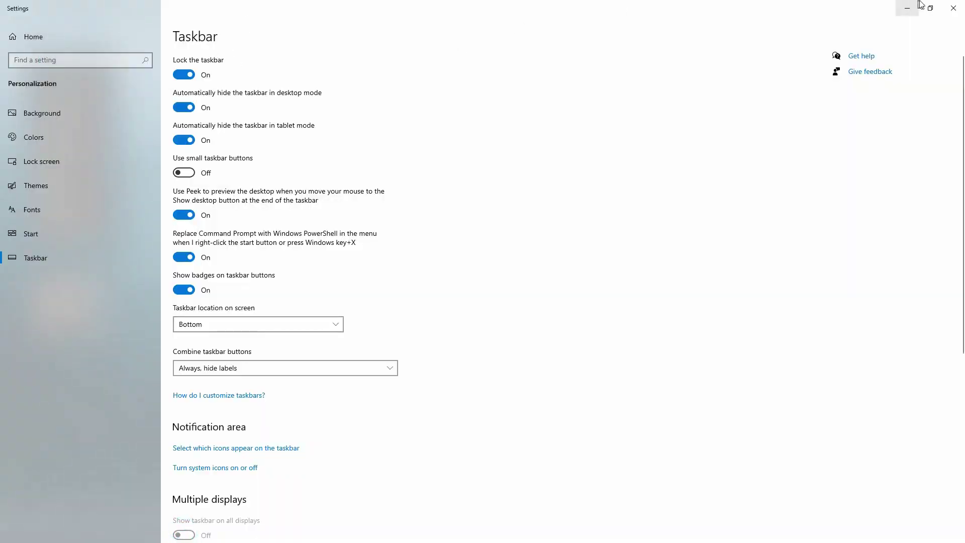
# Step: Minimize the Settings window and reveal the hidden app icon dock at the desktop's right edge
pyautogui.click(930, 7)
pyautogui.click(753, 15)
pyautogui.click(907, 7)
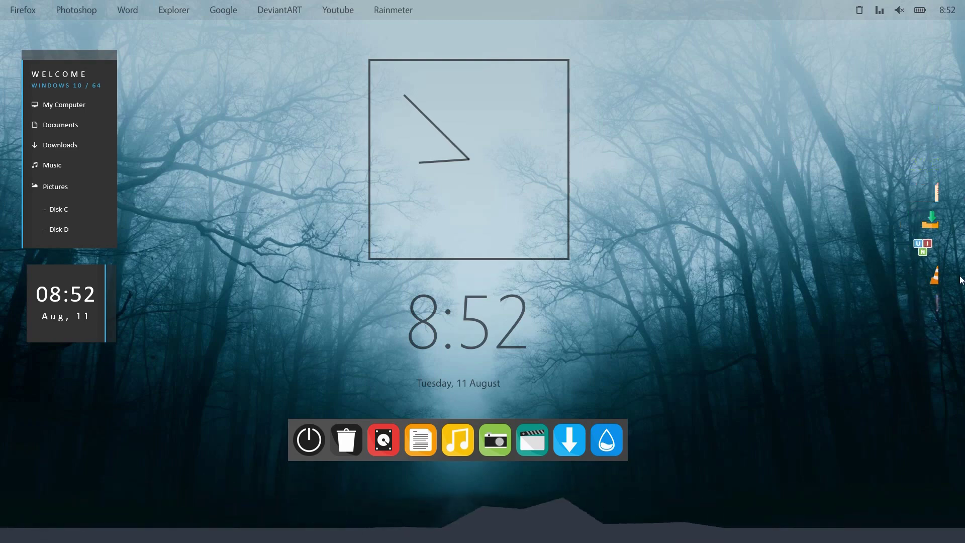
pyautogui.moveTo(925, 135)
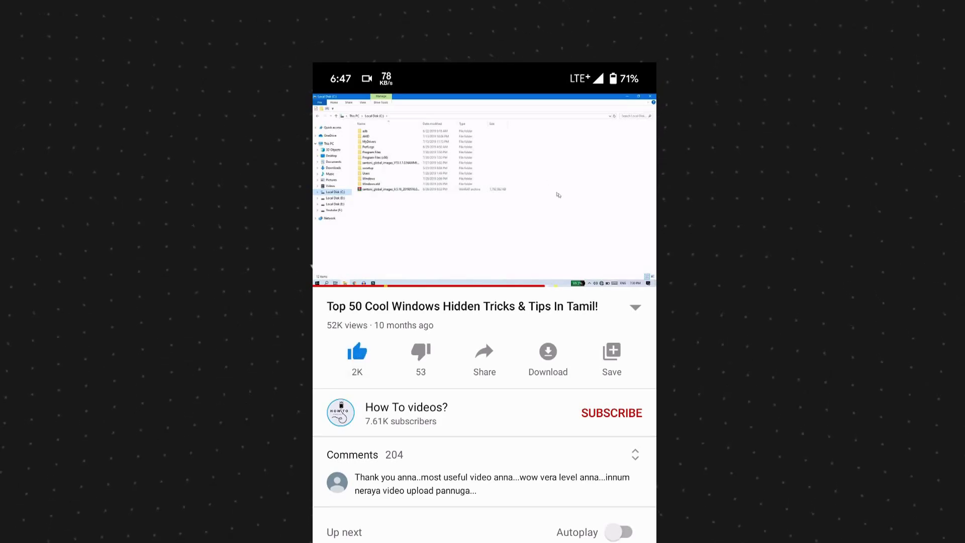
# Step: Subscribe to the How To videos? channel on YouTube and set its notifications to All
pyautogui.click(611, 413)
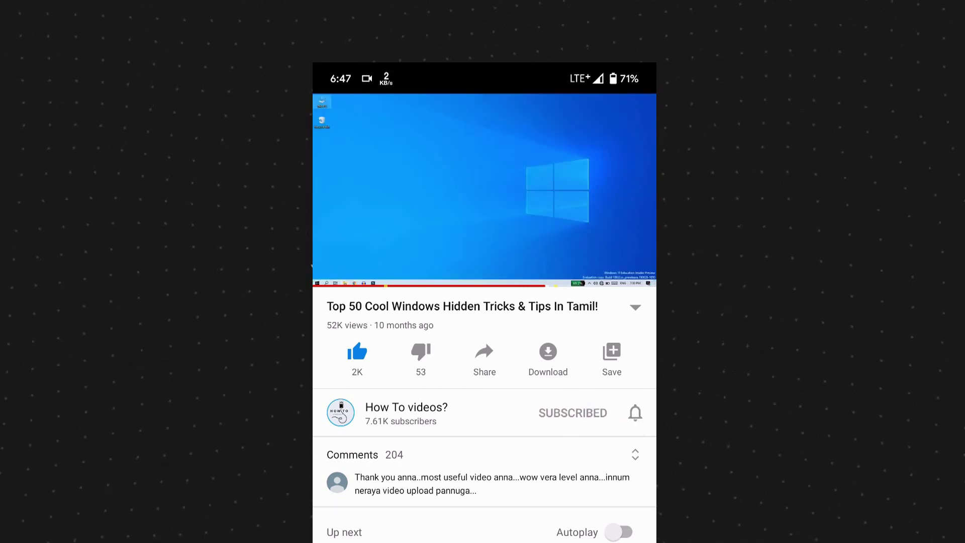
pyautogui.click(635, 413)
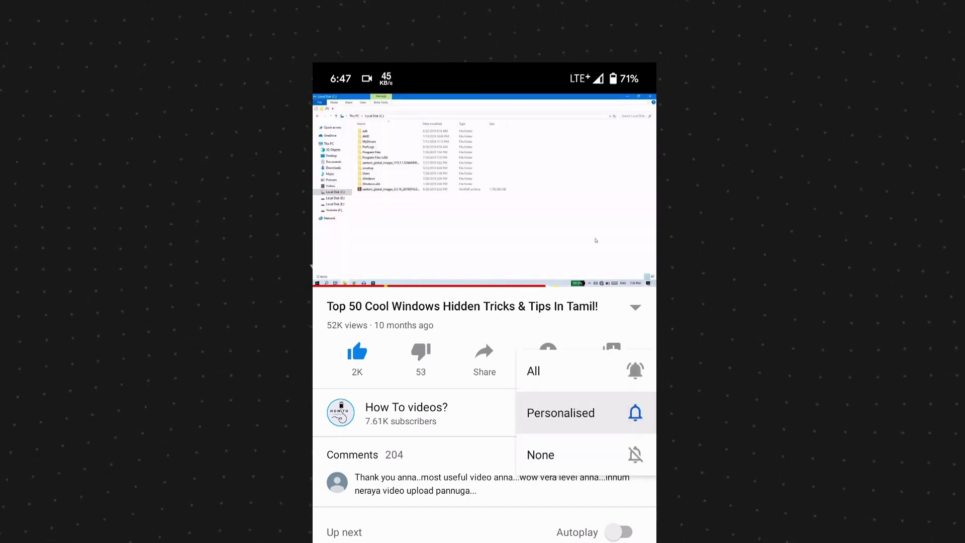
pyautogui.click(553, 371)
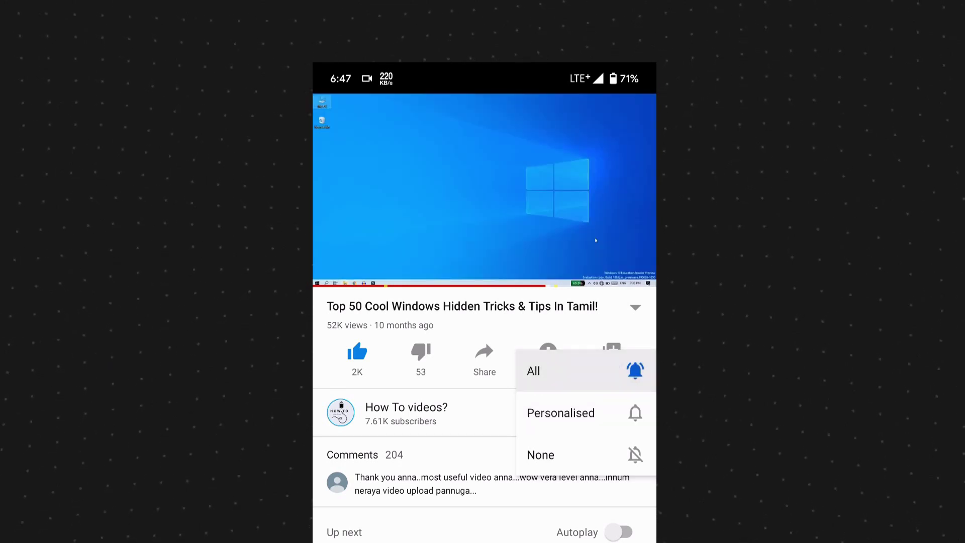